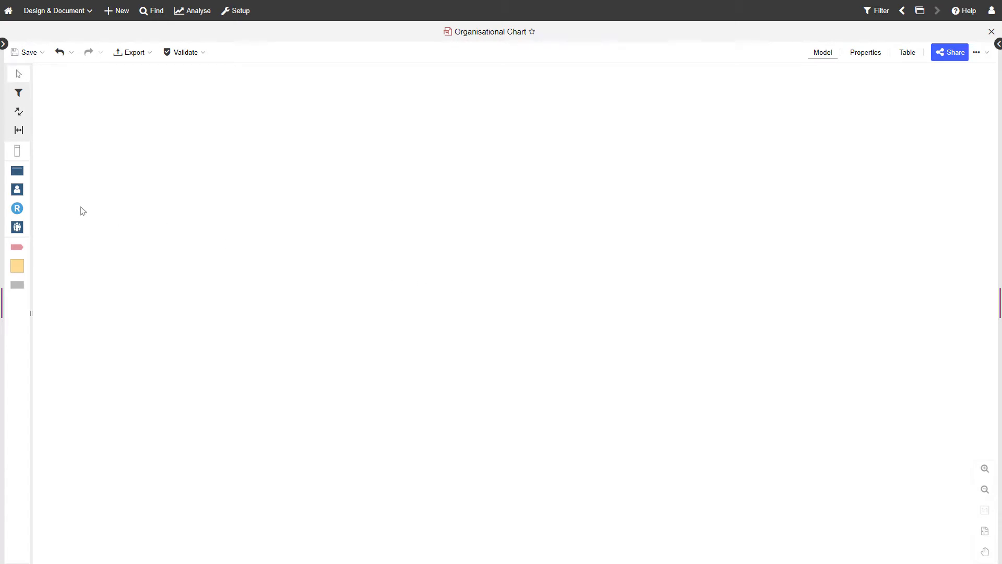
# - Place seven organisational units: one top, one beneath, two in the middle row, three along the bottom
pyautogui.click(25, 179)
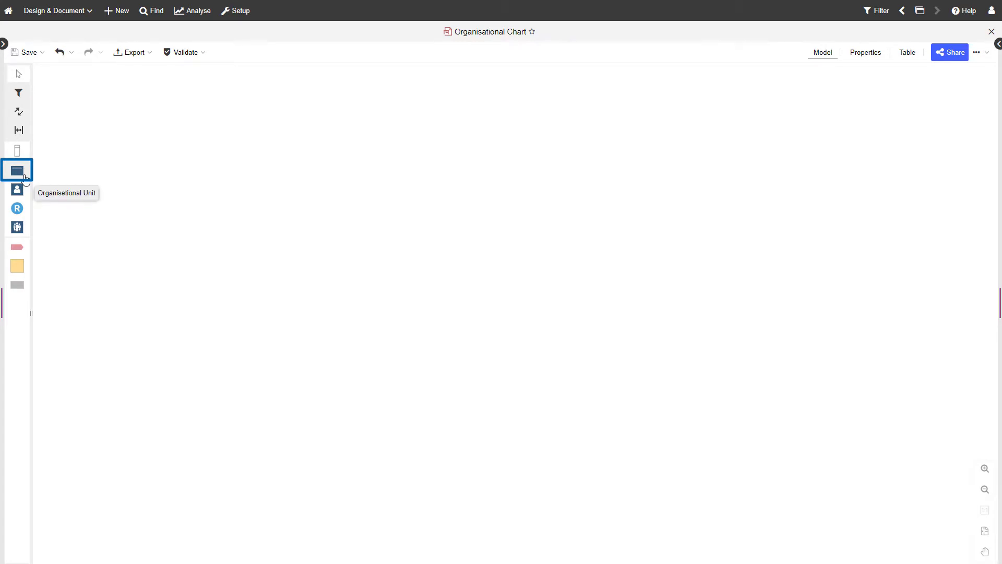
pyautogui.moveTo(25, 179)
pyautogui.mouseDown()
pyautogui.moveTo(507, 132)
pyautogui.moveTo(495, 132)
pyautogui.mouseUp()
pyautogui.click(495, 131)
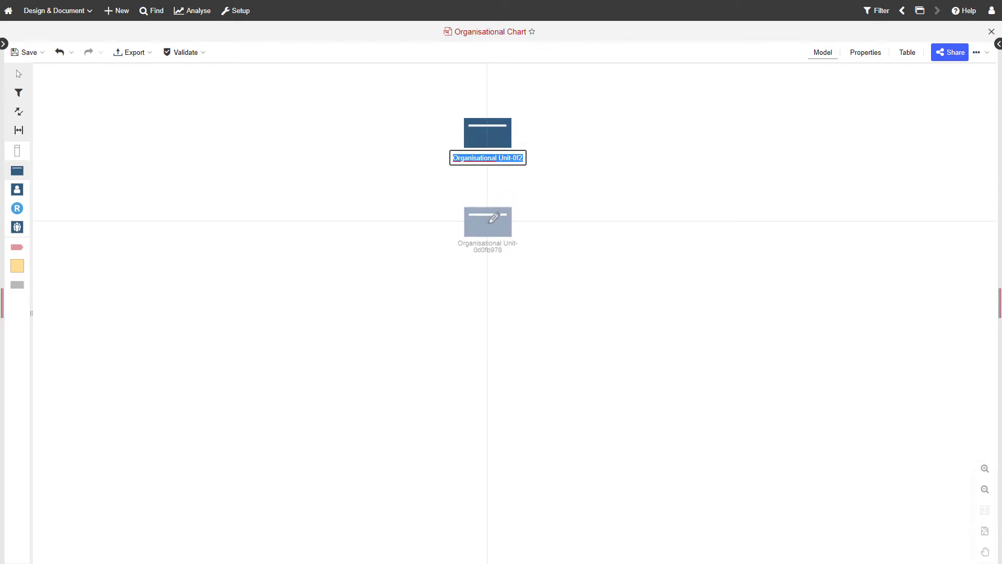
pyautogui.click(493, 221)
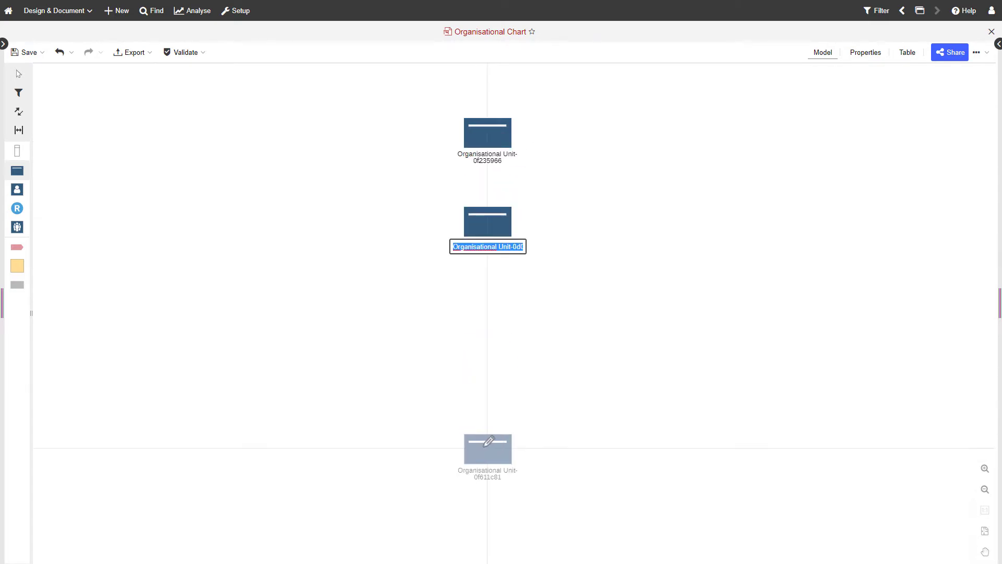
pyautogui.click(491, 448)
pyautogui.click(289, 340)
pyautogui.click(724, 340)
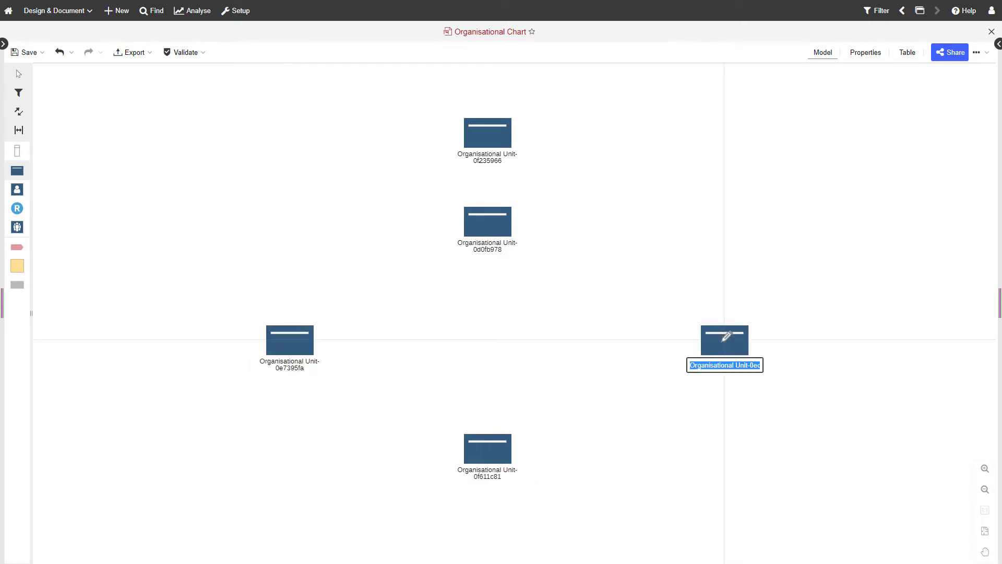
pyautogui.click(151, 448)
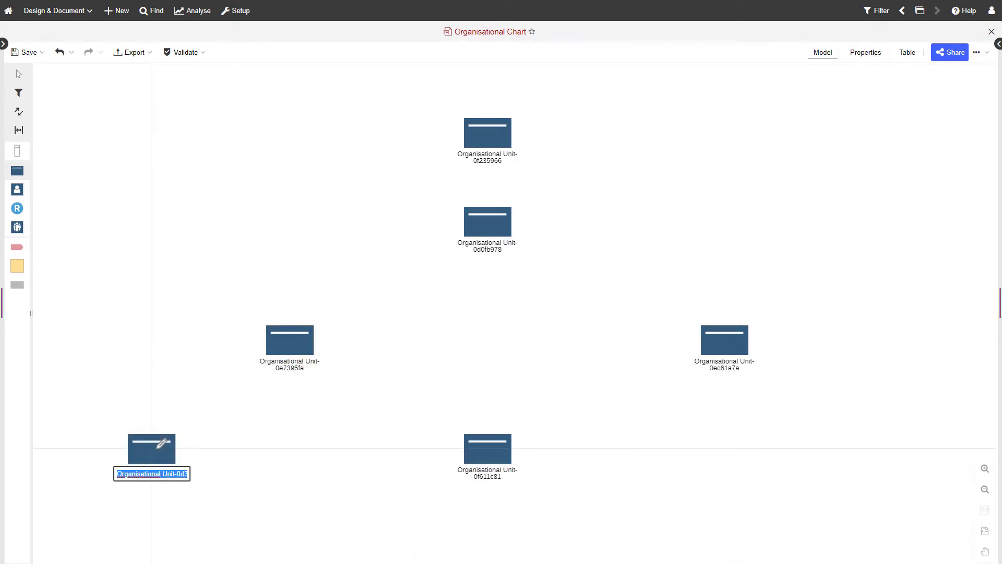
pyautogui.click(898, 447)
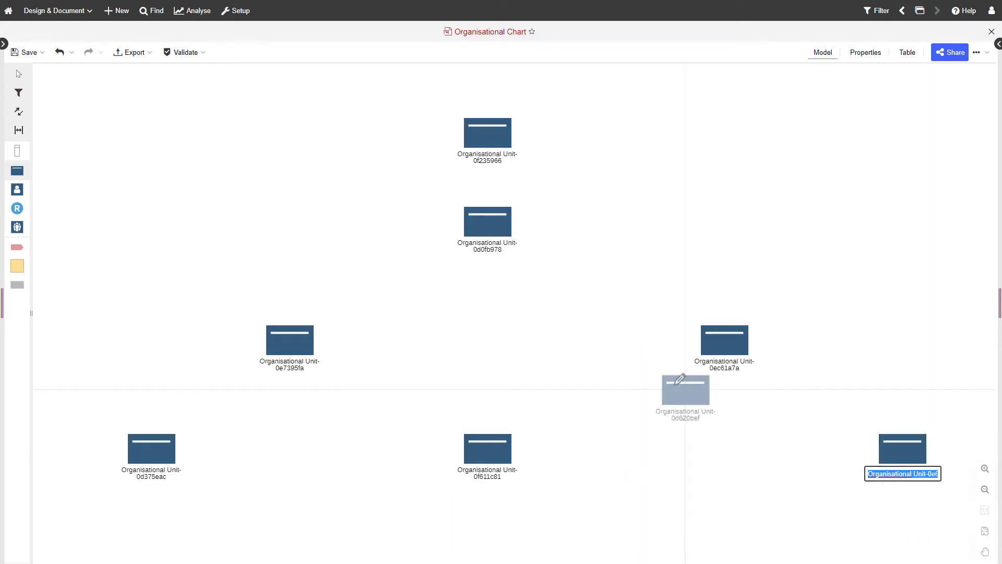
pyautogui.press('Escape')
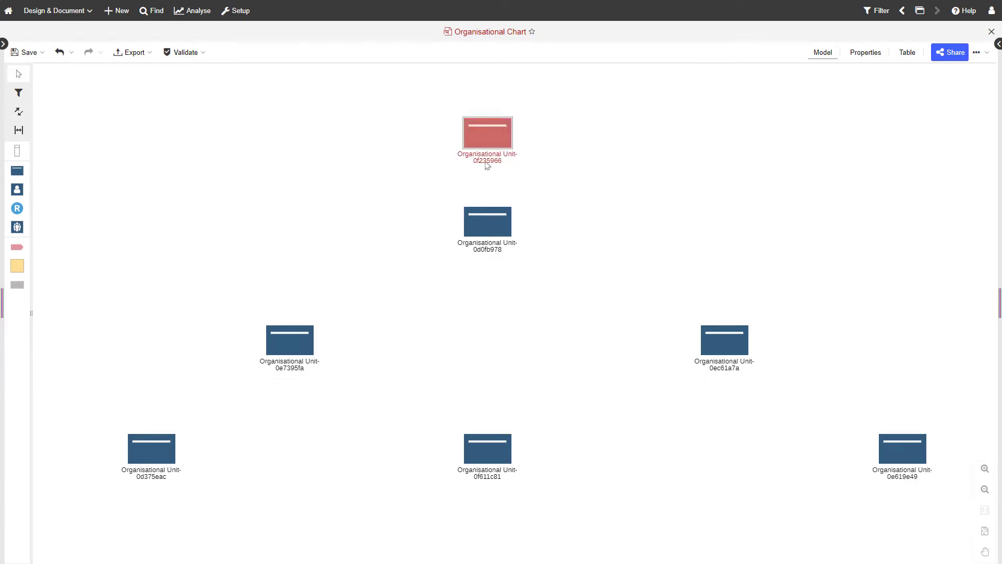
# - Rename the top unit to Supervisory Board and select the unit beneath it
pyautogui.doubleClick(486, 159)
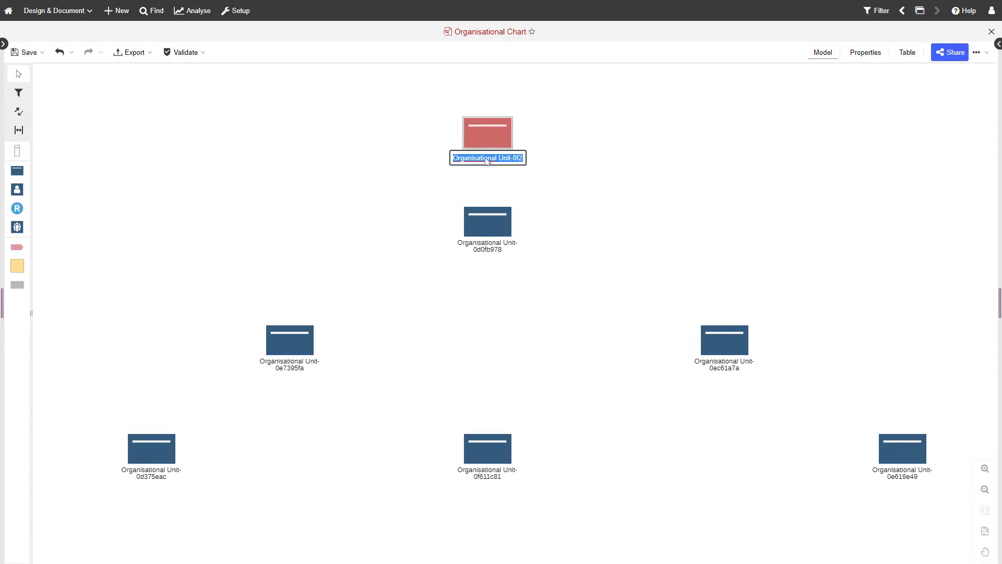
pyautogui.write('Supervisory Board')
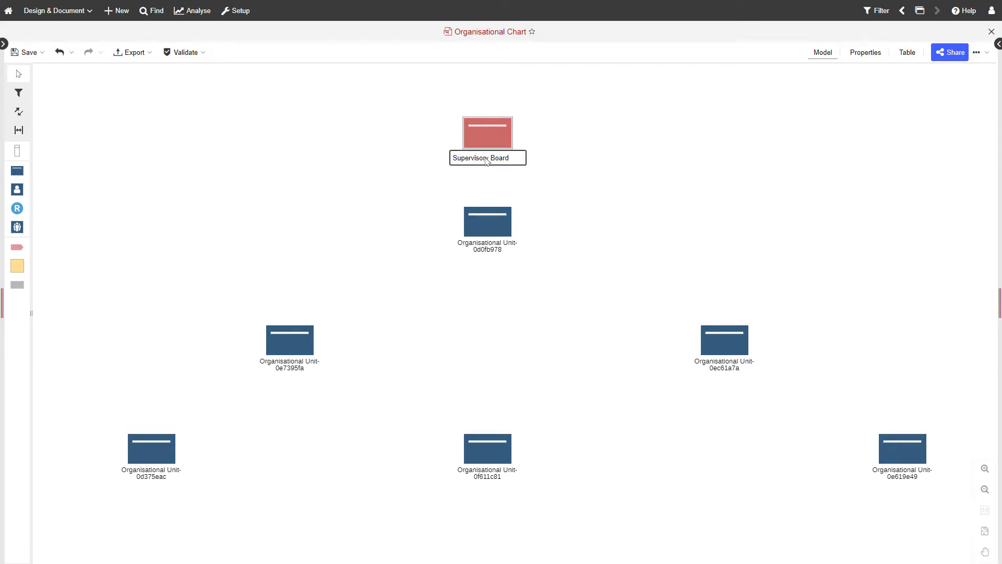
pyautogui.press('Return')
pyautogui.click(485, 254)
# - Set Supervisory Board's unit type to Company and save it
pyautogui.doubleClick(485, 254)
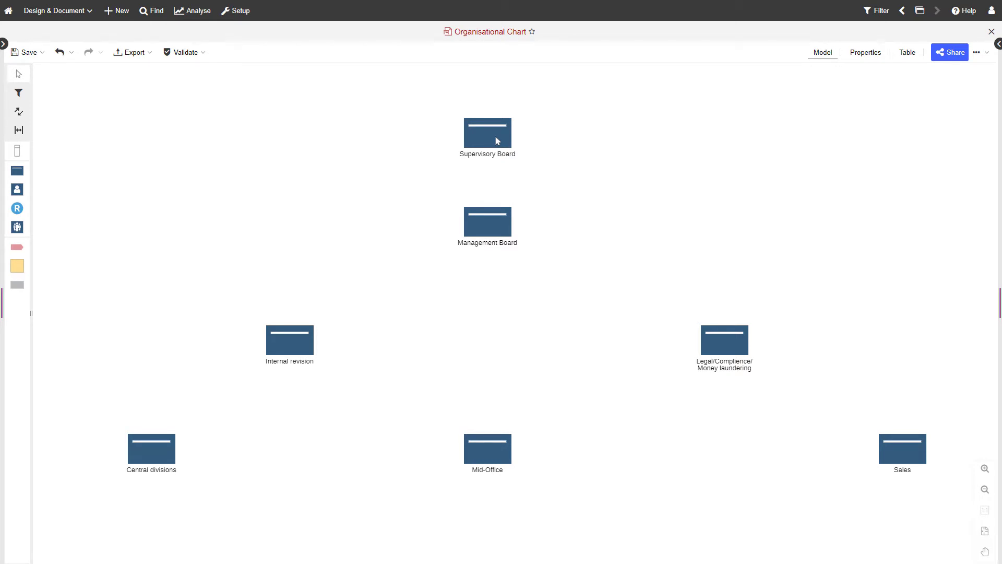
pyautogui.doubleClick(497, 140)
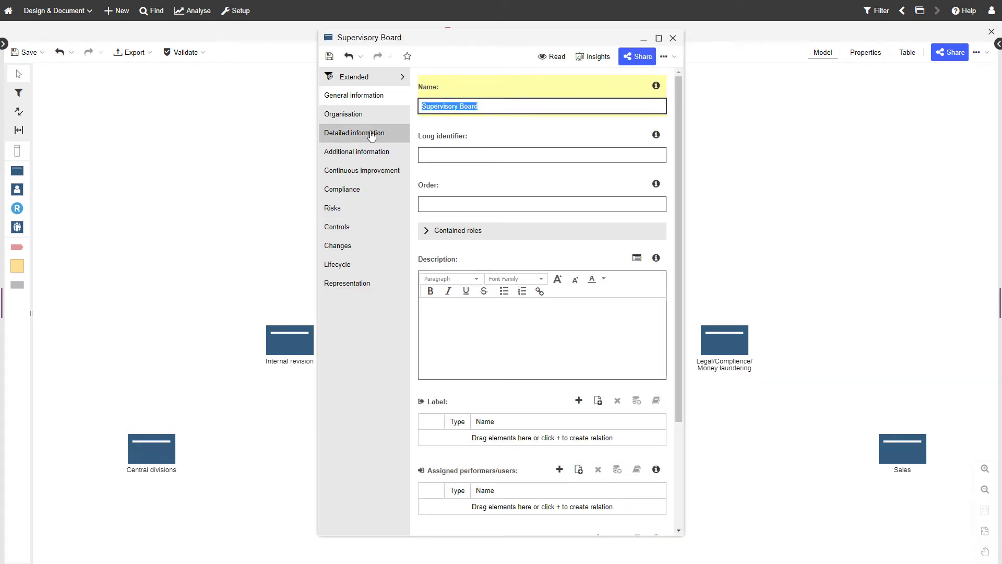
pyautogui.click(370, 137)
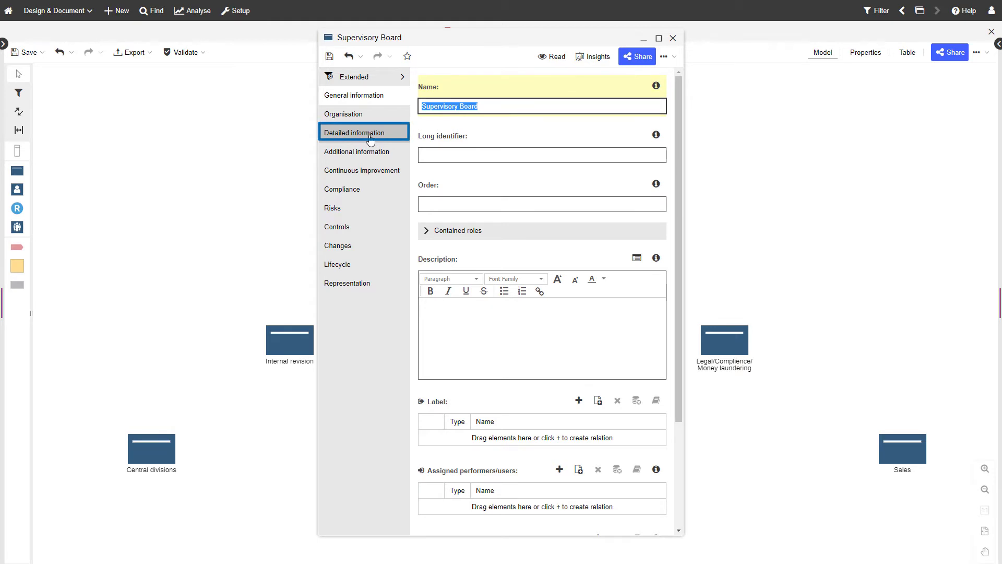
pyautogui.click(370, 136)
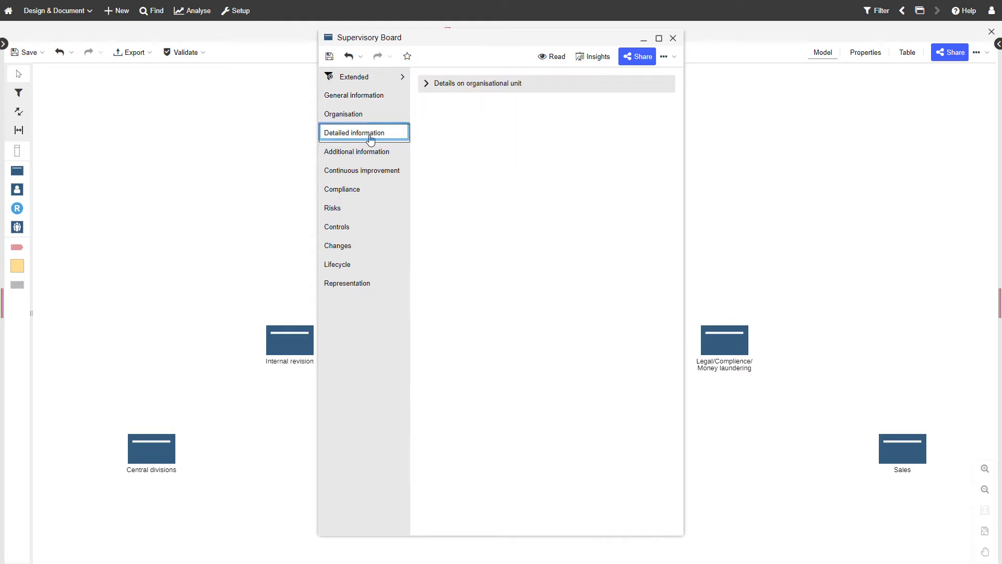
pyautogui.click(464, 90)
pyautogui.click(502, 130)
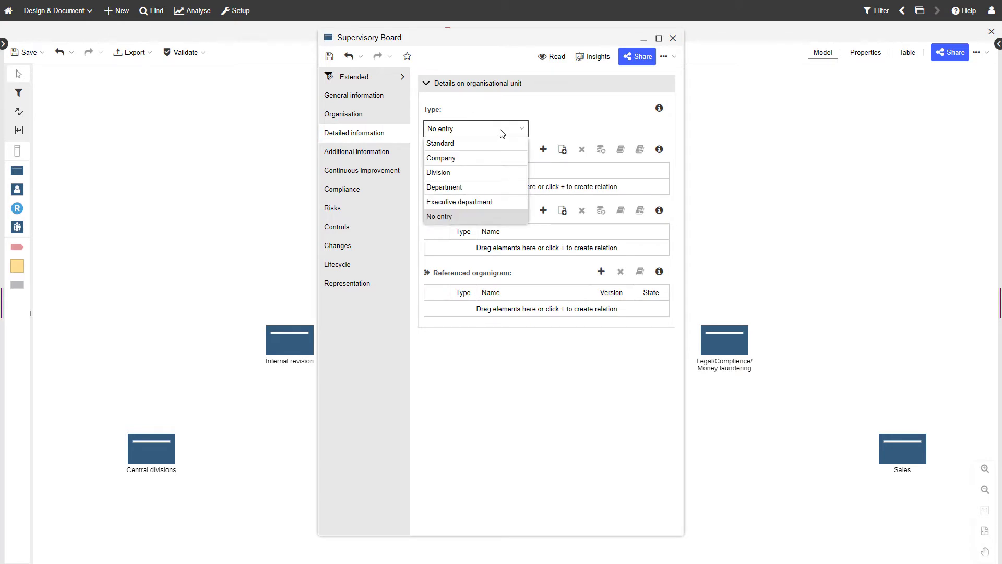
pyautogui.click(488, 158)
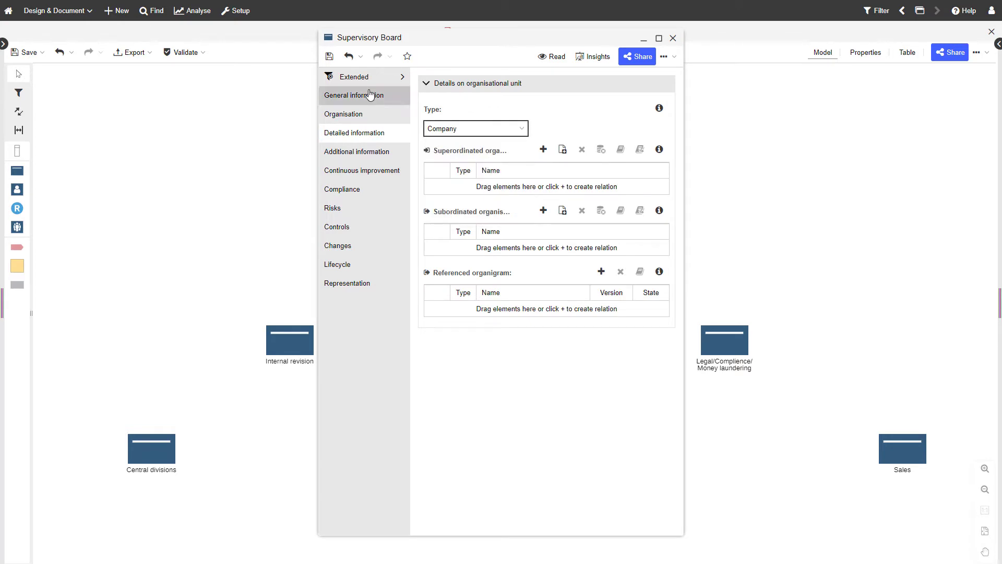
pyautogui.click(329, 56)
pyautogui.click(673, 38)
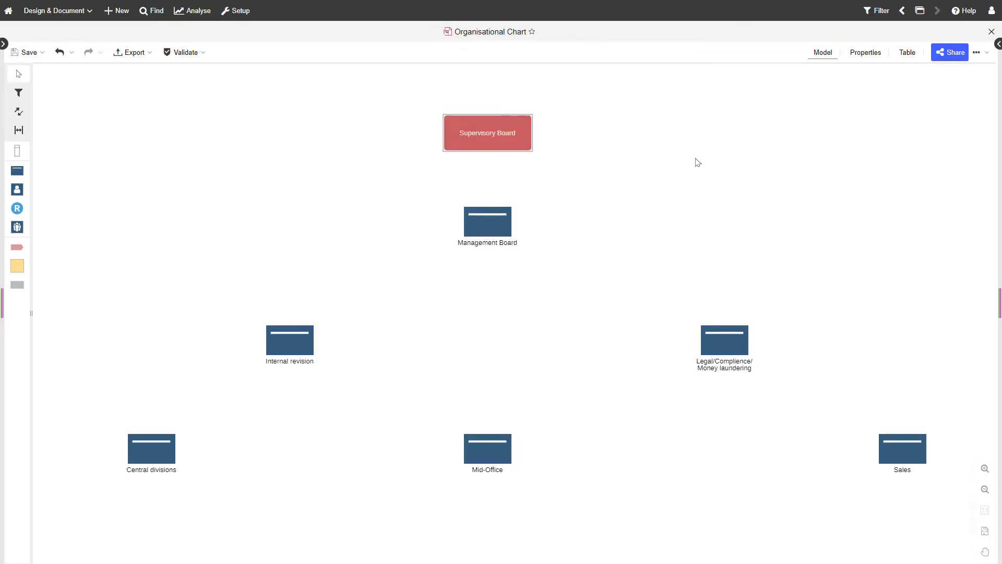
# - Set Management Board's unit type to Company as well
pyautogui.doubleClick(467, 234)
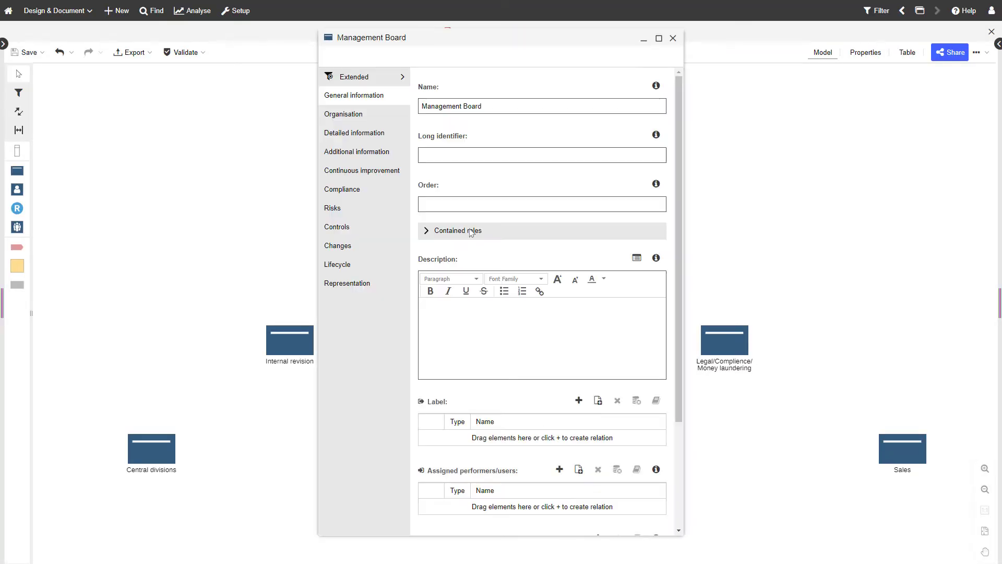
pyautogui.click(360, 133)
pyautogui.click(494, 89)
pyautogui.click(475, 130)
pyautogui.click(477, 158)
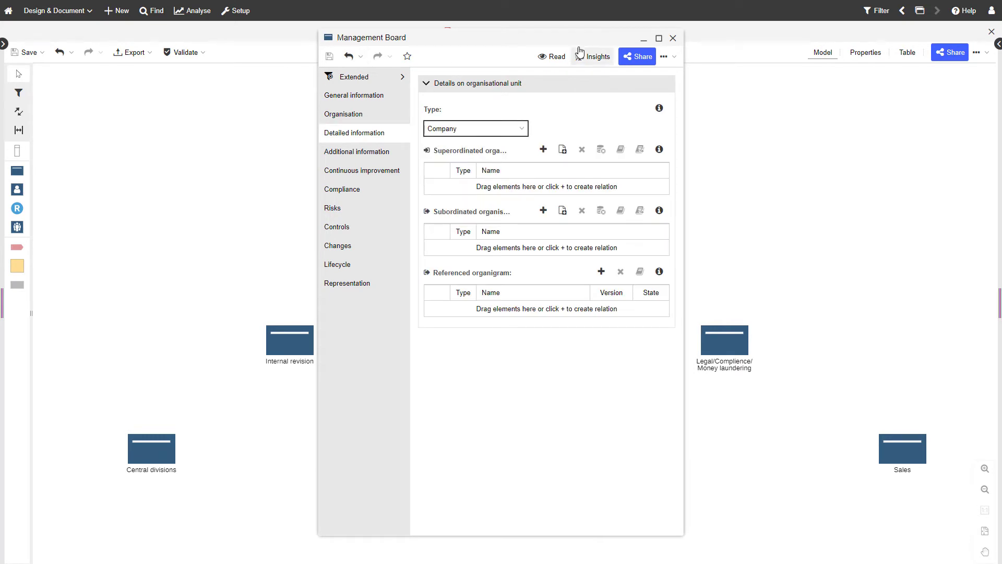
pyautogui.click(672, 38)
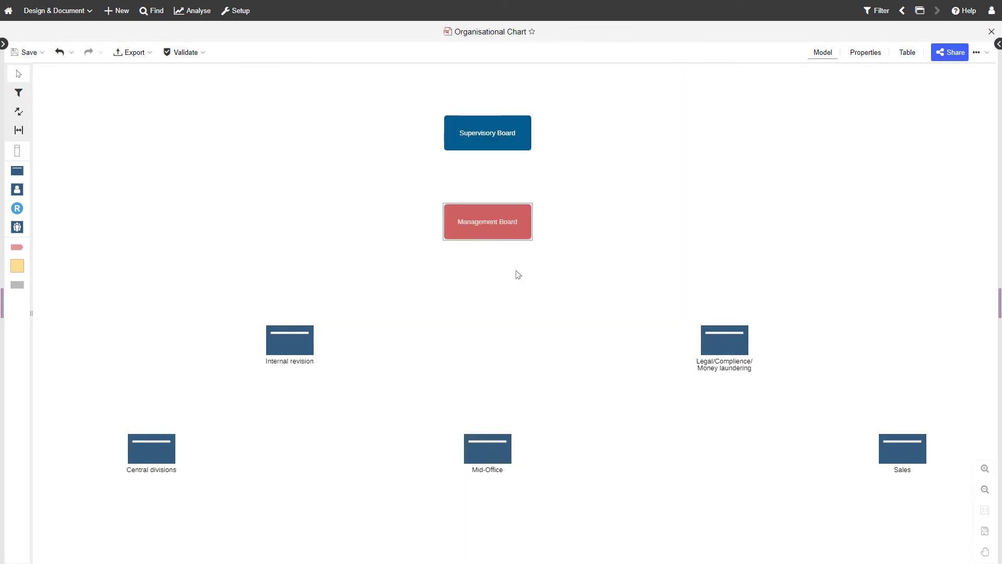
# - Set Internal revision's unit type to Executive department
pyautogui.doubleClick(291, 350)
pyautogui.click(373, 132)
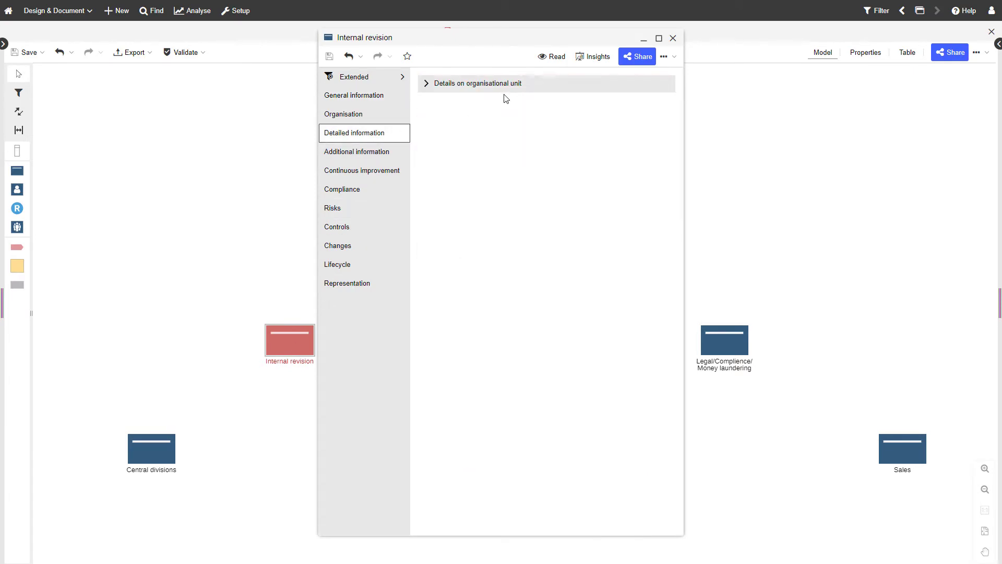
pyautogui.click(505, 91)
pyautogui.click(511, 131)
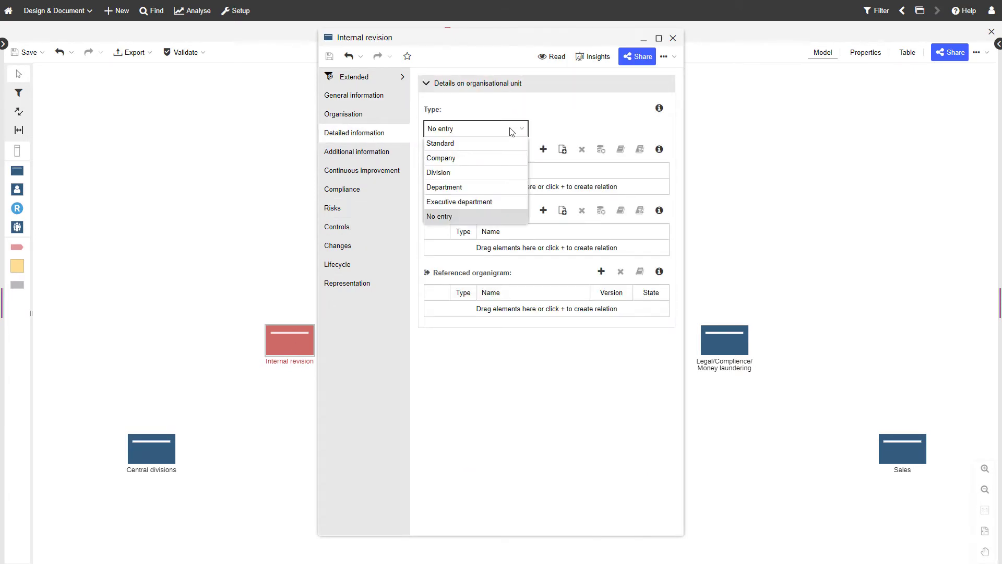
pyautogui.click(505, 203)
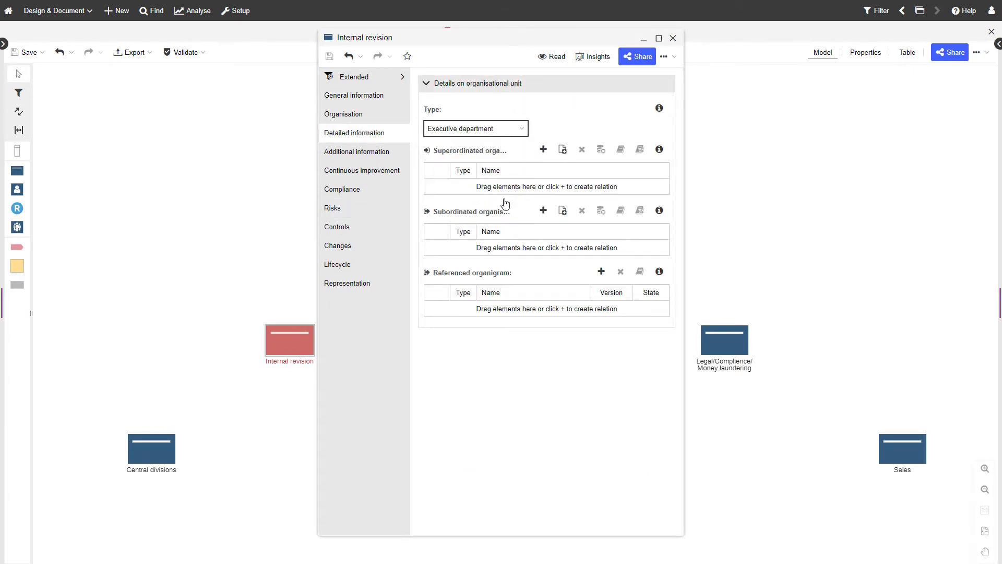
pyautogui.click(674, 39)
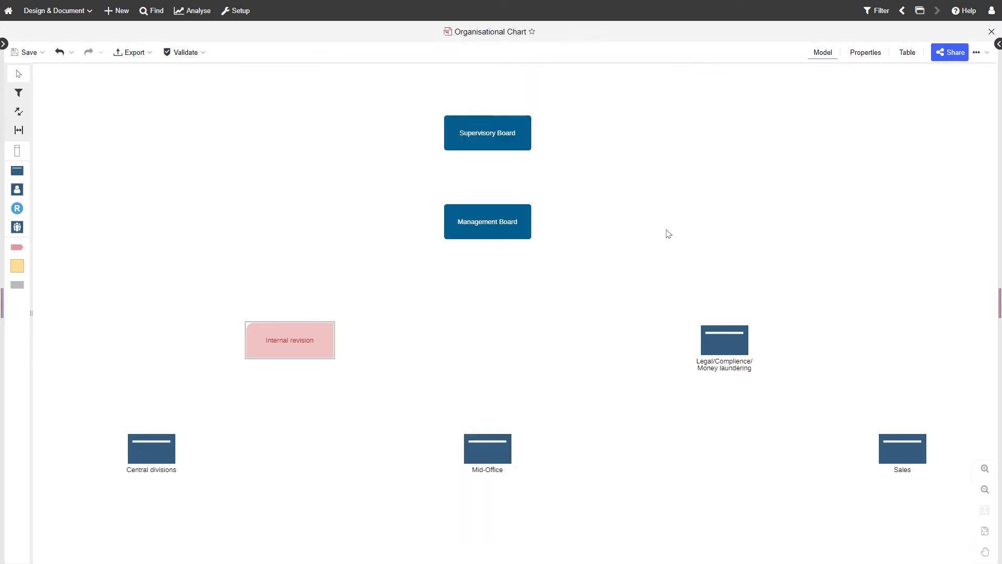
# - Set the Legal/Complience/Money laundering unit's type to Executive department too
pyautogui.doubleClick(741, 332)
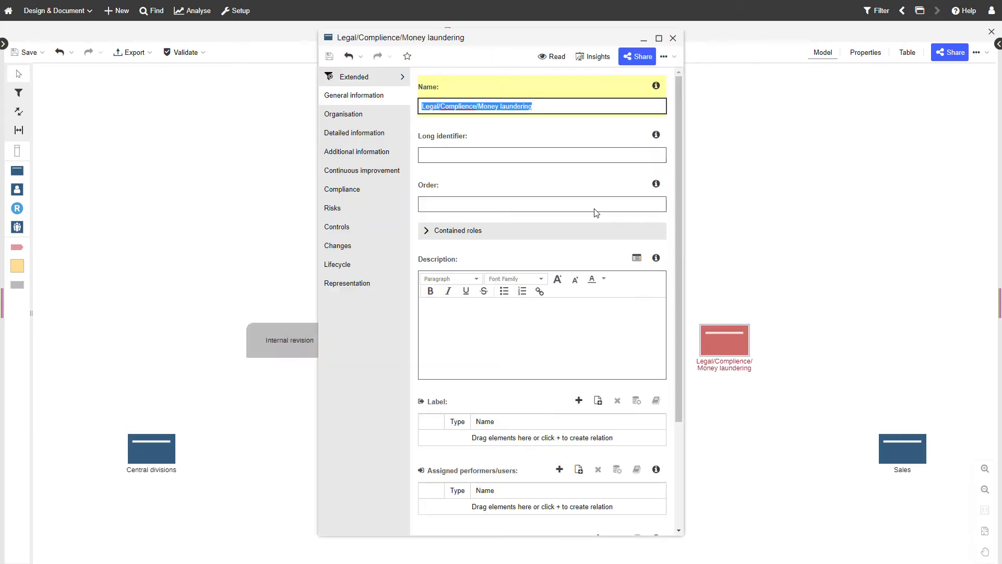
pyautogui.click(354, 133)
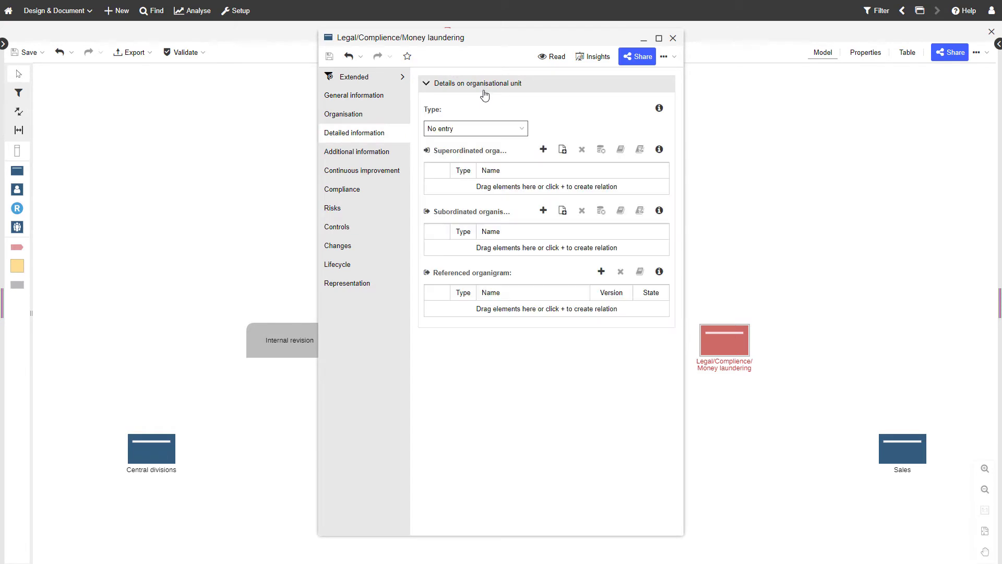
pyautogui.click(501, 131)
pyautogui.click(490, 200)
pyautogui.click(673, 38)
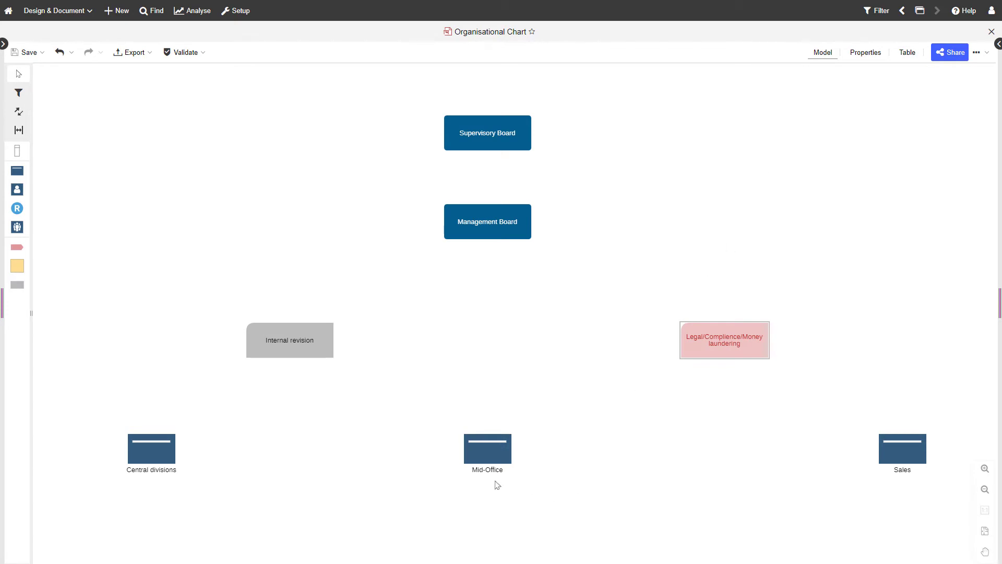
# - Set Mid-Office's unit type to Division
pyautogui.click(493, 458)
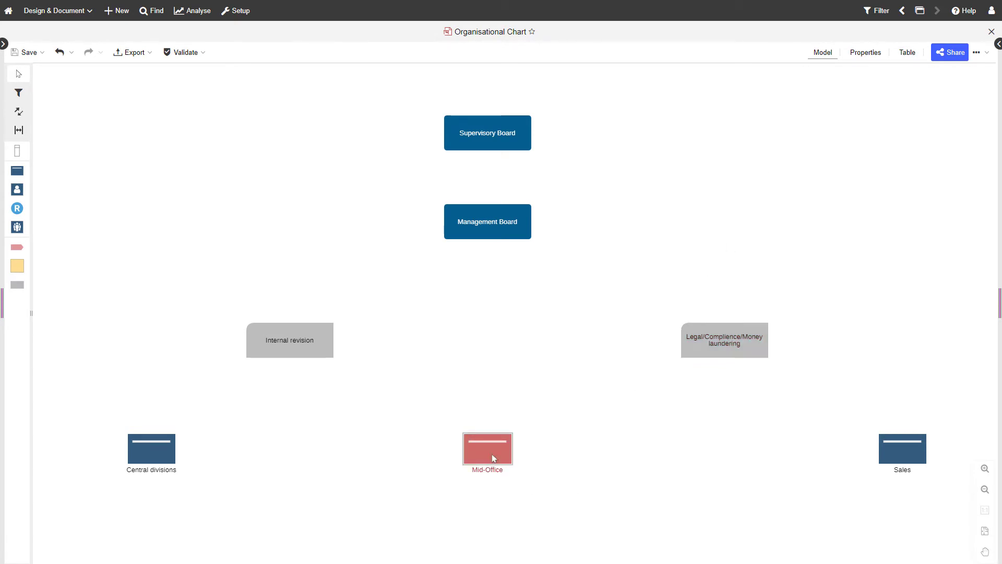
pyautogui.doubleClick(493, 457)
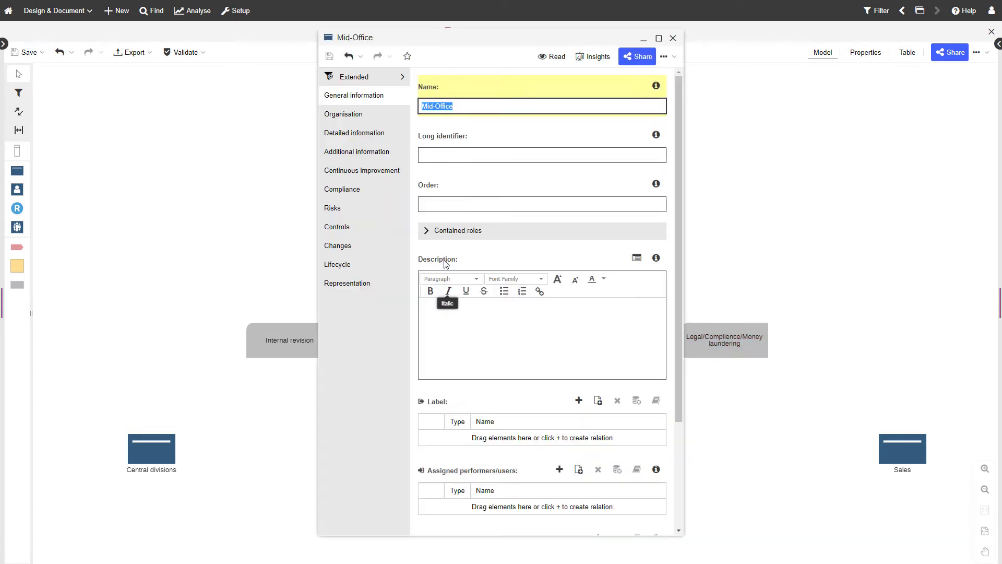
pyautogui.click(364, 132)
pyautogui.click(468, 129)
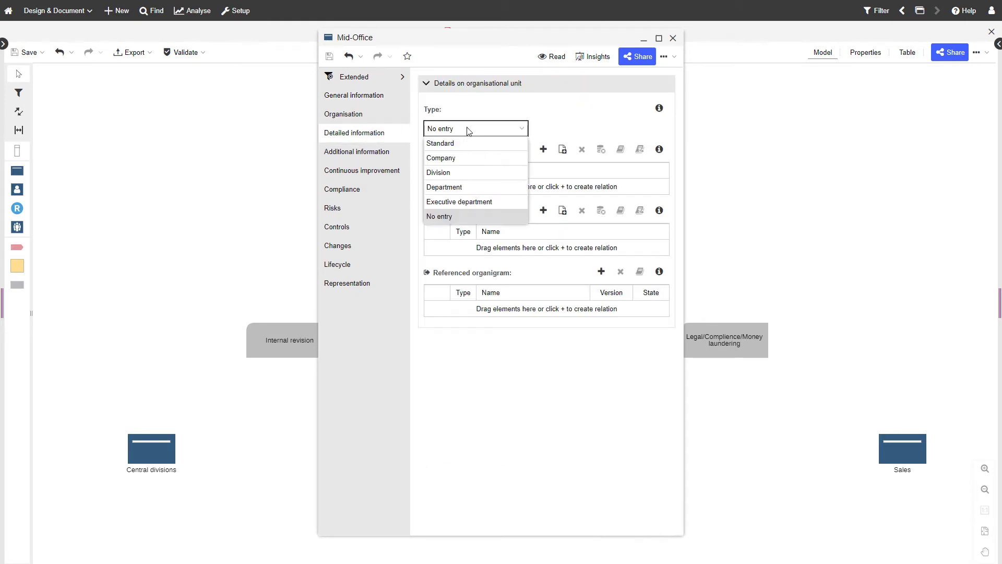
pyautogui.click(467, 173)
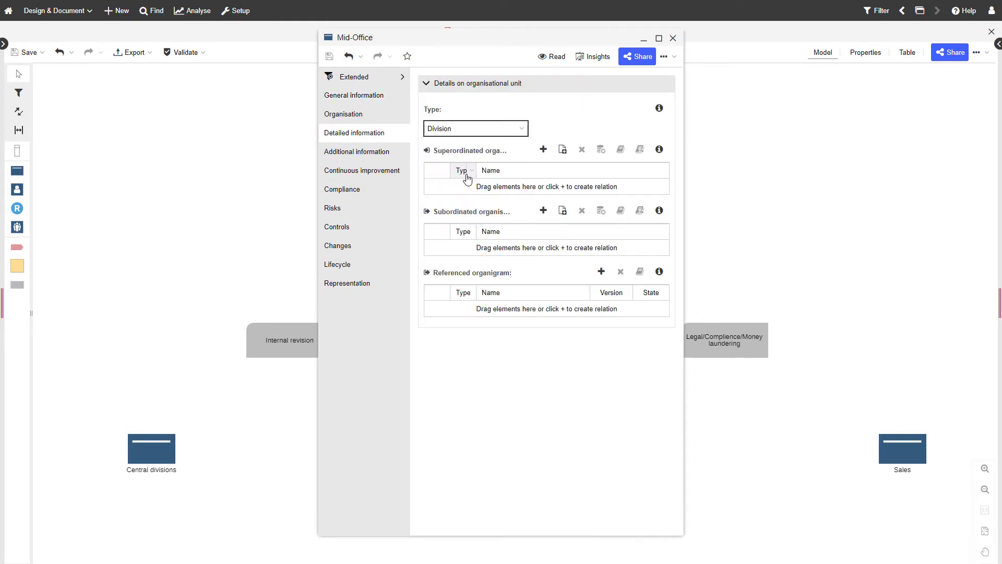
pyautogui.click(673, 38)
# - Set Central divisions' unit type to Division
pyautogui.doubleClick(165, 458)
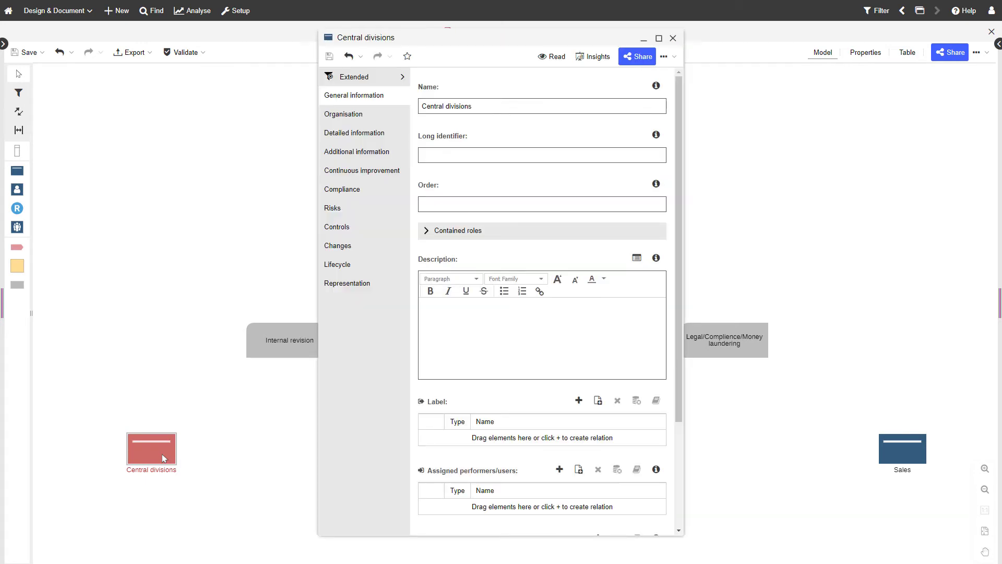
pyautogui.click(364, 133)
pyautogui.click(491, 84)
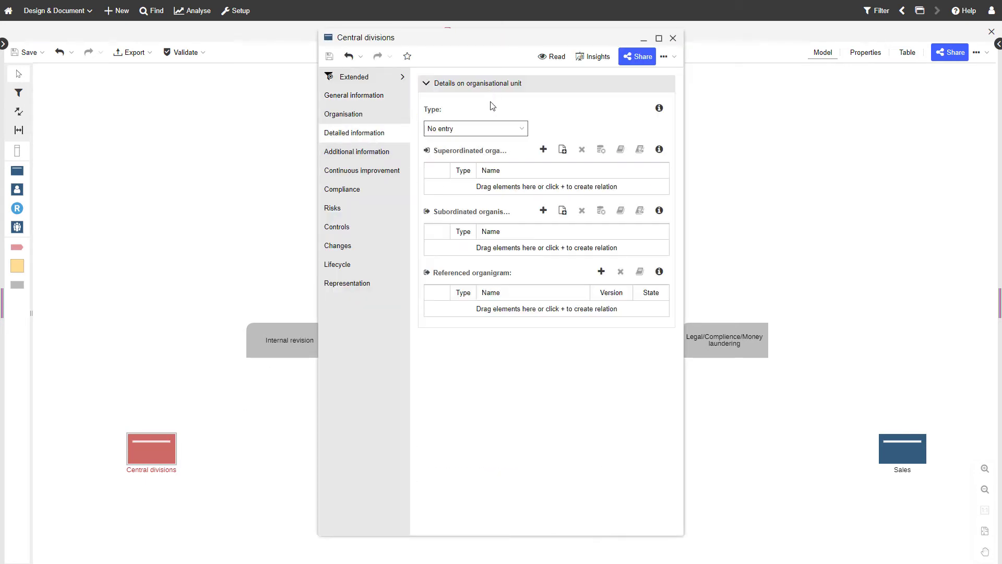
pyautogui.click(493, 129)
pyautogui.click(470, 173)
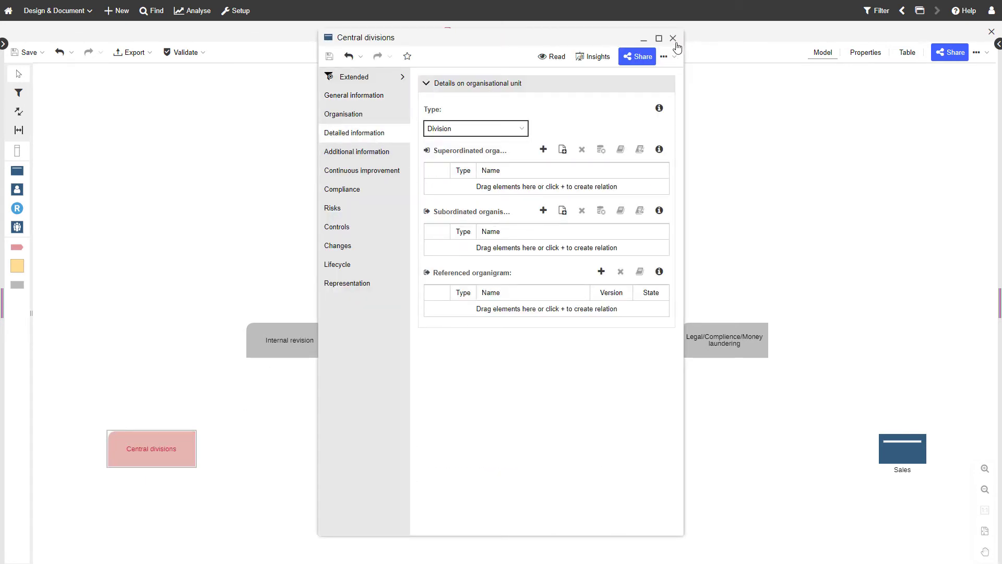
pyautogui.click(673, 38)
# - Set Sales' unit type to Division
pyautogui.click(900, 458)
pyautogui.doubleClick(901, 458)
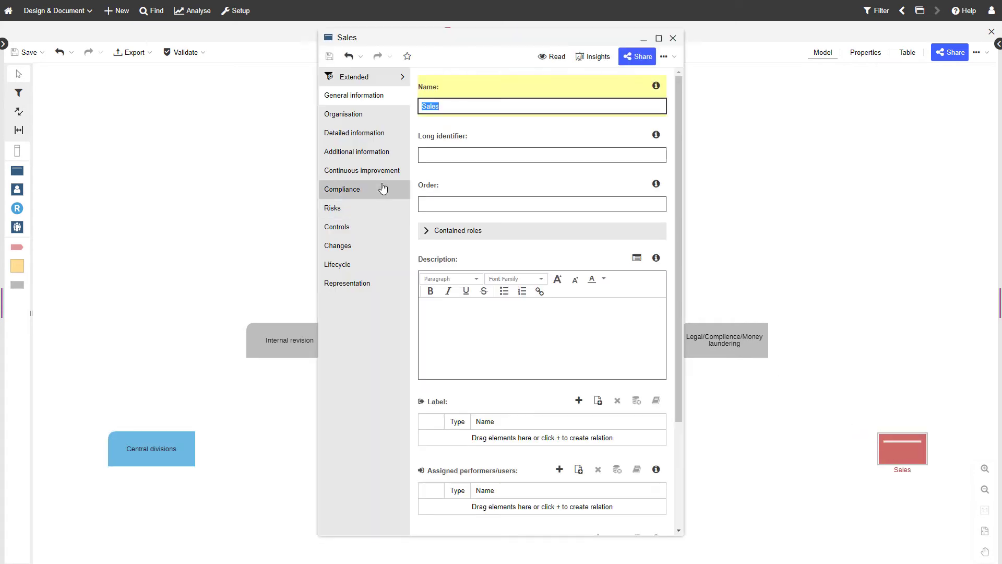
pyautogui.click(364, 133)
pyautogui.click(477, 85)
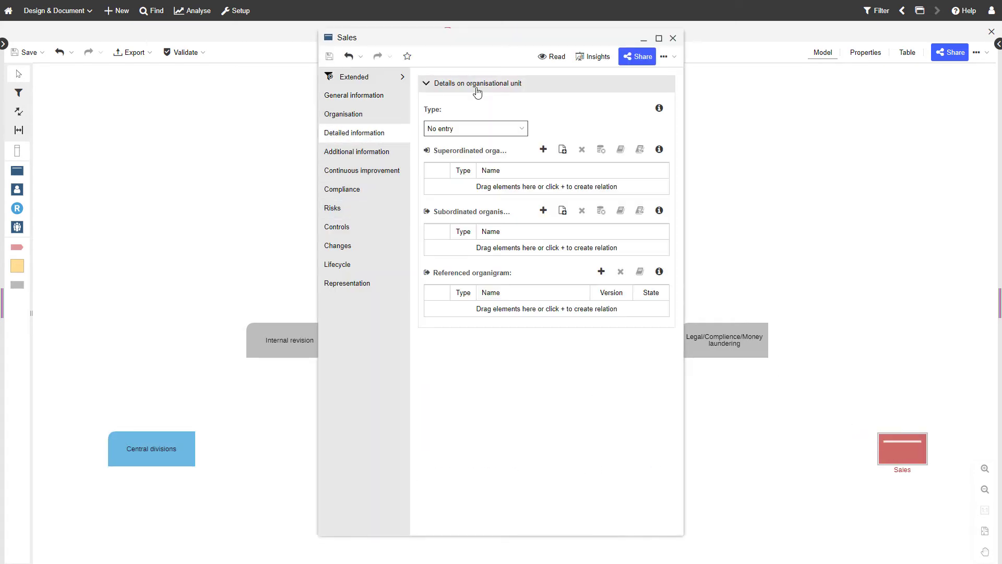
pyautogui.click(475, 131)
pyautogui.click(469, 173)
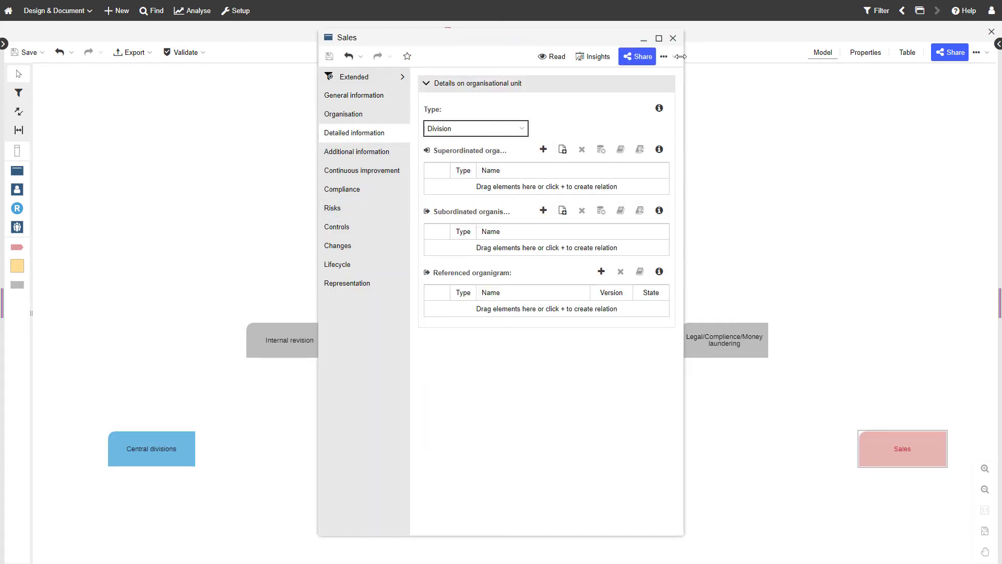
pyautogui.click(673, 39)
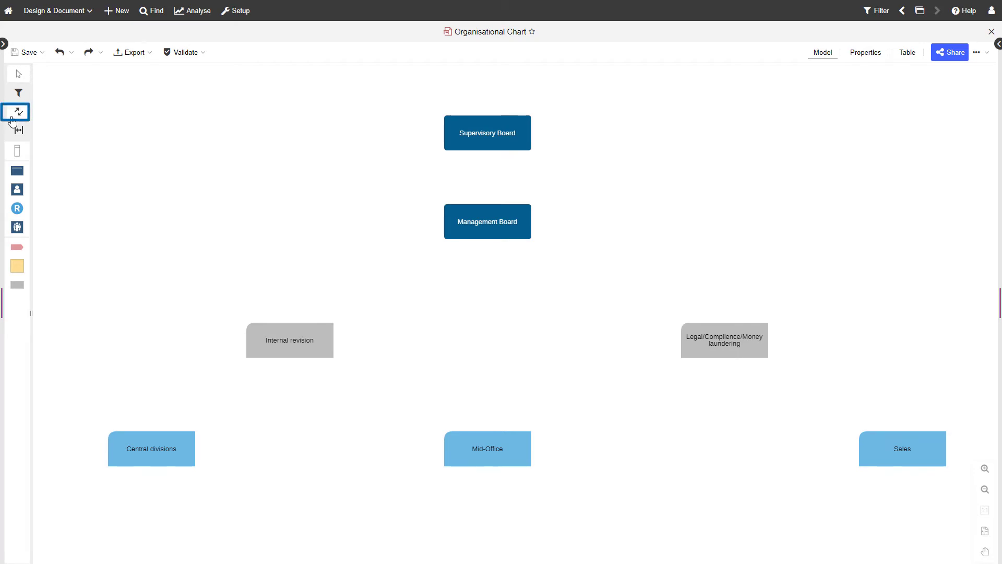
# - Link Management Board under Supervisory Board, and Mid-Office, Internal revision and Legal units under Management Board as subordinated units
pyautogui.click(13, 121)
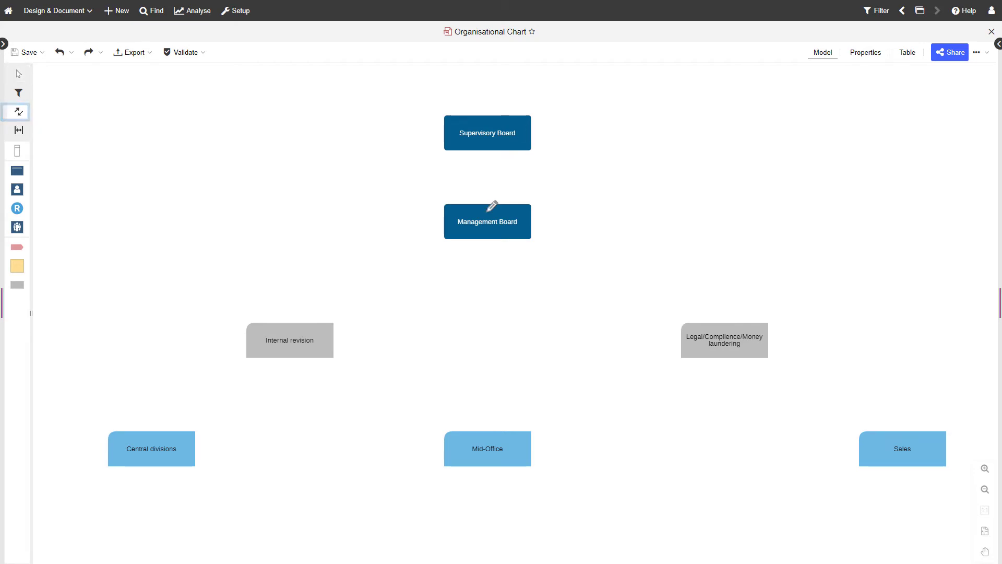
pyautogui.moveTo(488, 206); pyautogui.dragTo(489, 135)
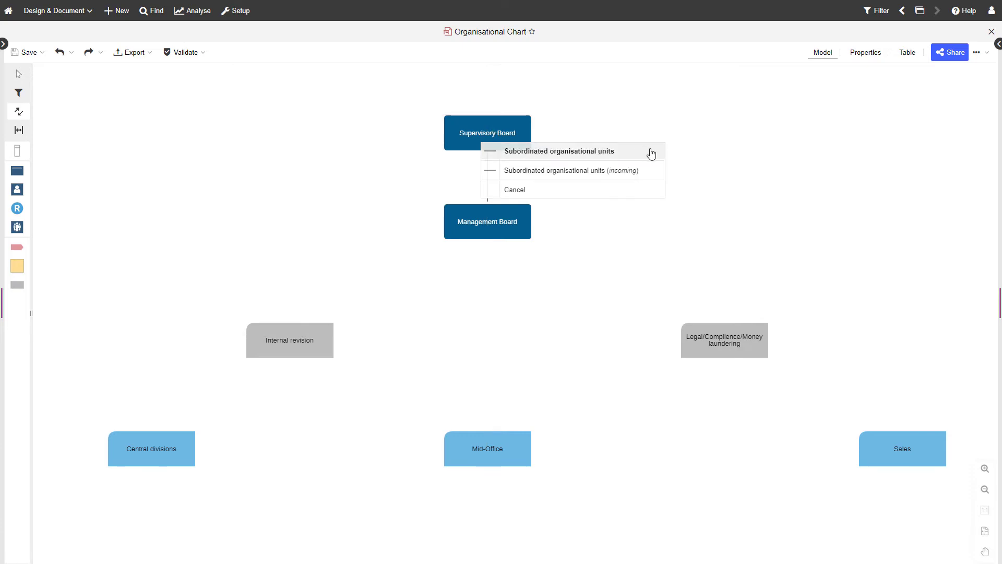
pyautogui.click(657, 152)
pyautogui.moveTo(492, 230); pyautogui.dragTo(489, 458)
pyautogui.click(545, 473)
pyautogui.moveTo(496, 223)
pyautogui.mouseDown()
pyautogui.moveTo(317, 272)
pyautogui.moveTo(293, 336)
pyautogui.mouseUp()
pyautogui.click(367, 341)
pyautogui.moveTo(510, 219)
pyautogui.mouseDown()
pyautogui.moveTo(734, 290)
pyautogui.moveTo(730, 326)
pyautogui.mouseUp()
pyautogui.click(776, 342)
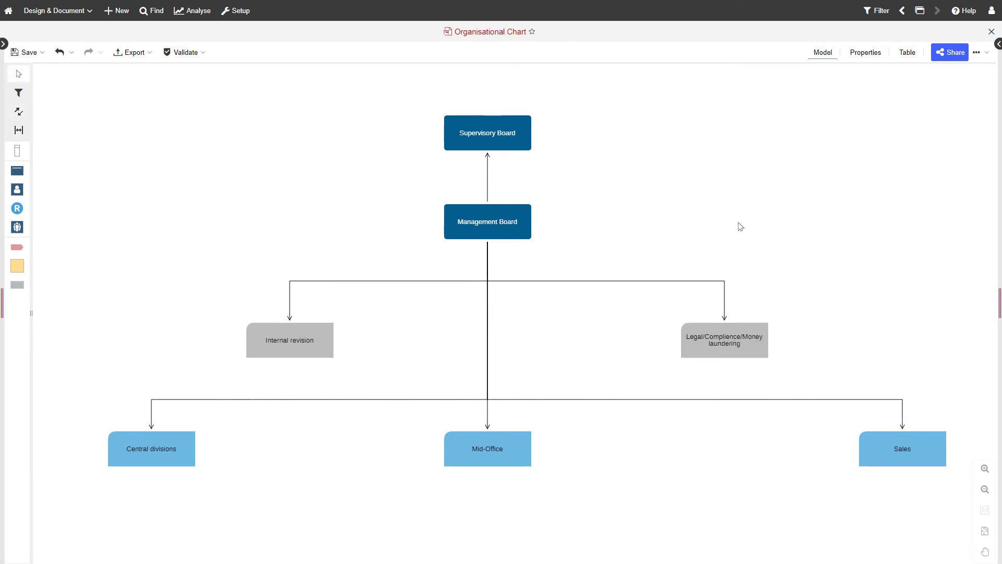
# - Place three performers beside Central divisions, Mid-Office and Sales
pyautogui.click(23, 197)
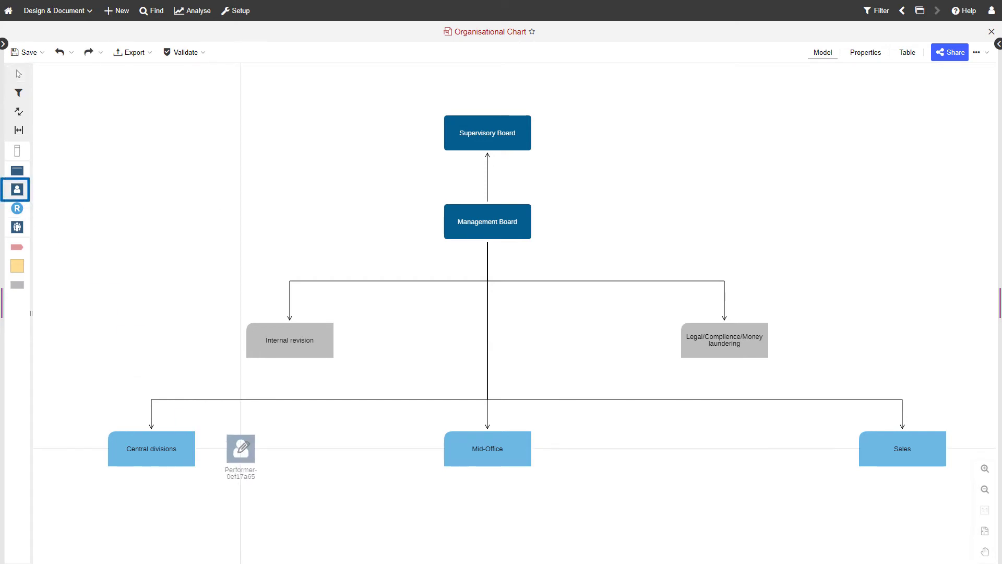
pyautogui.click(241, 448)
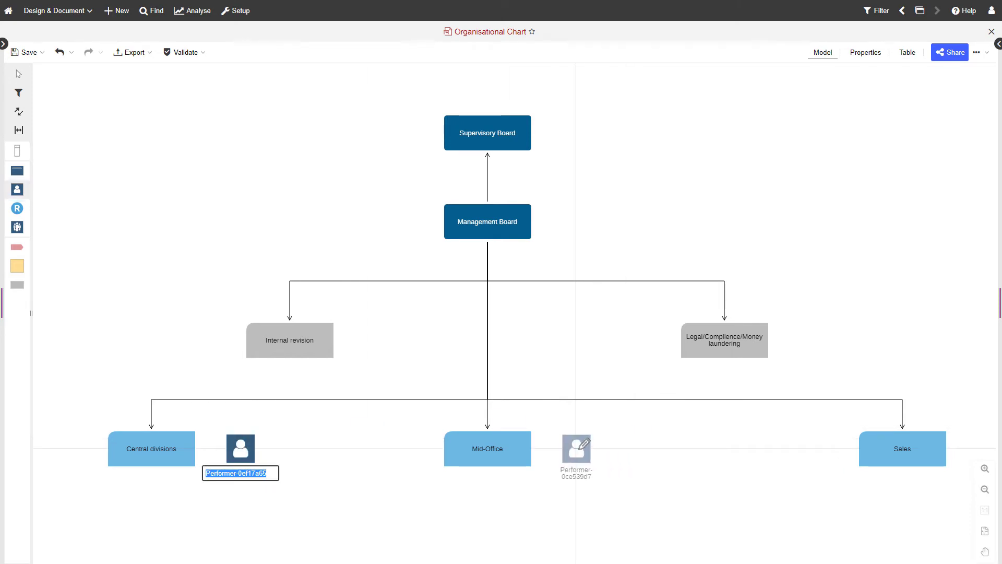
pyautogui.click(577, 448)
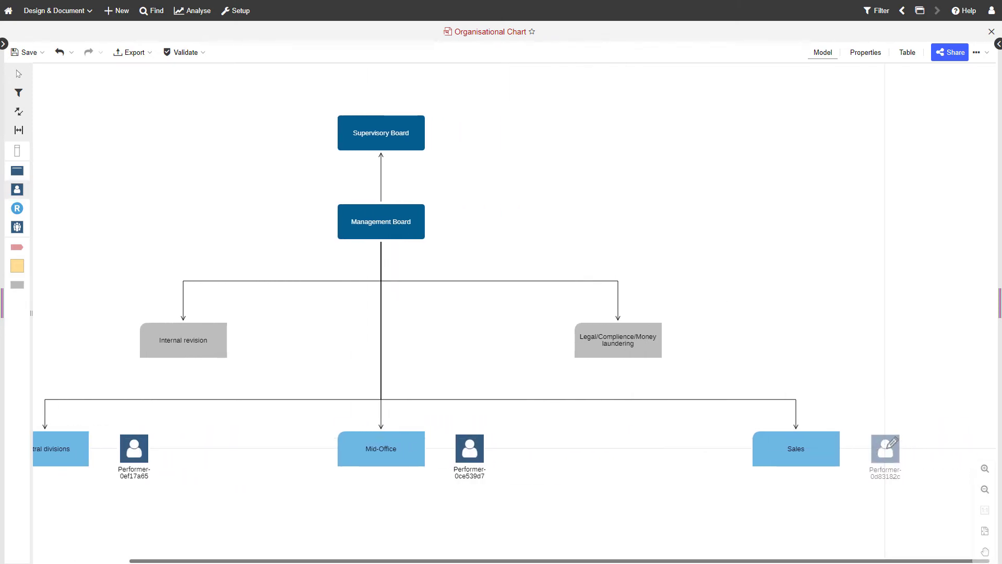
pyautogui.click(971, 448)
pyautogui.press('Escape')
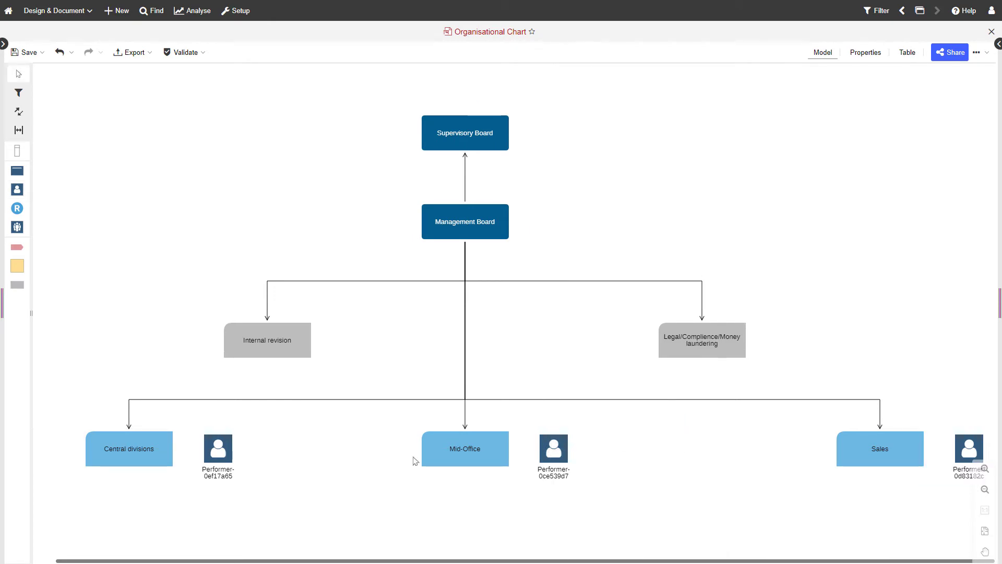
# - Rename the performer beside Central divisions to CFO and link it as that unit's manager
pyautogui.click(228, 477)
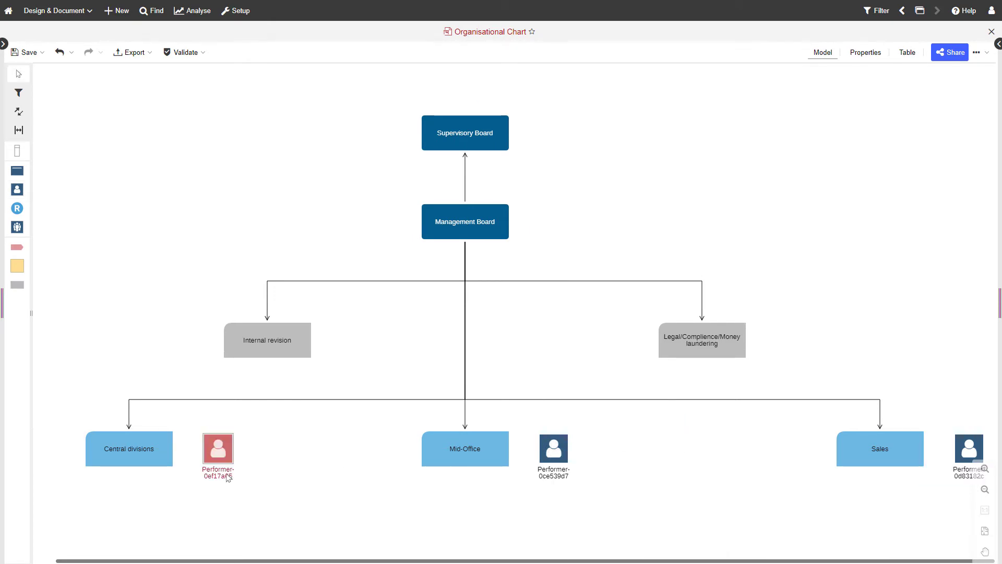
pyautogui.doubleClick(228, 477)
pyautogui.write('CFO')
pyautogui.press('Return')
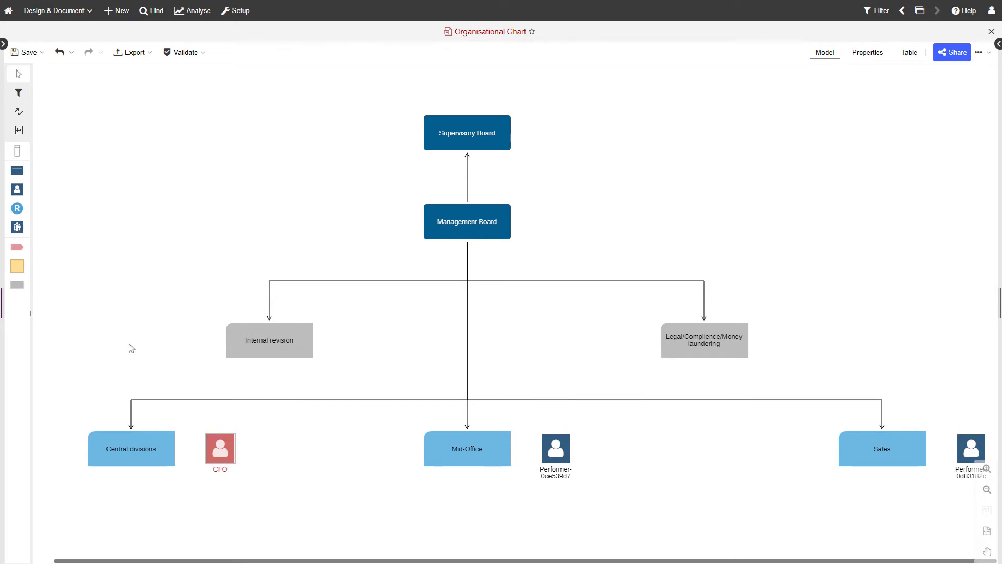
pyautogui.click(19, 111)
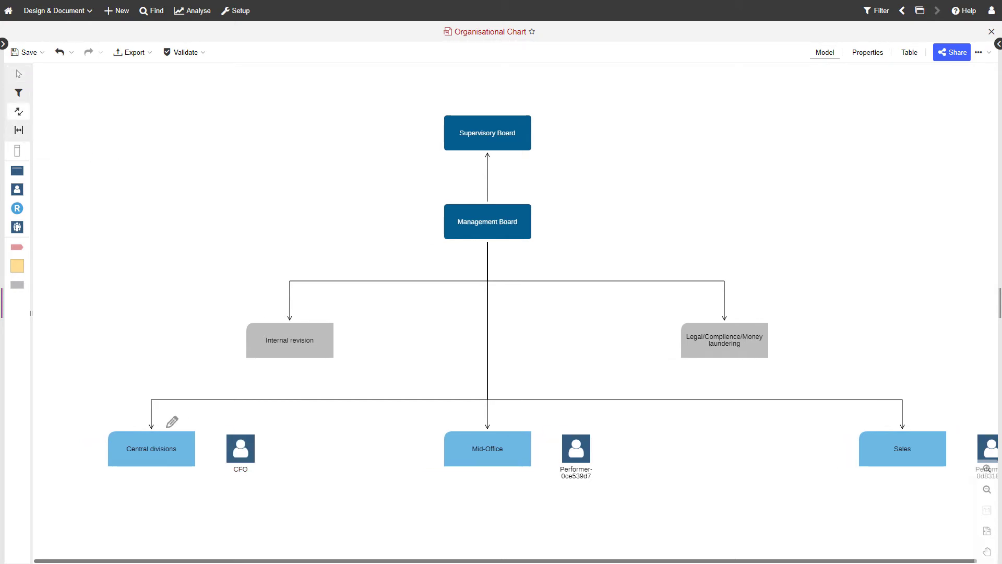
pyautogui.moveTo(180, 447); pyautogui.dragTo(240, 448)
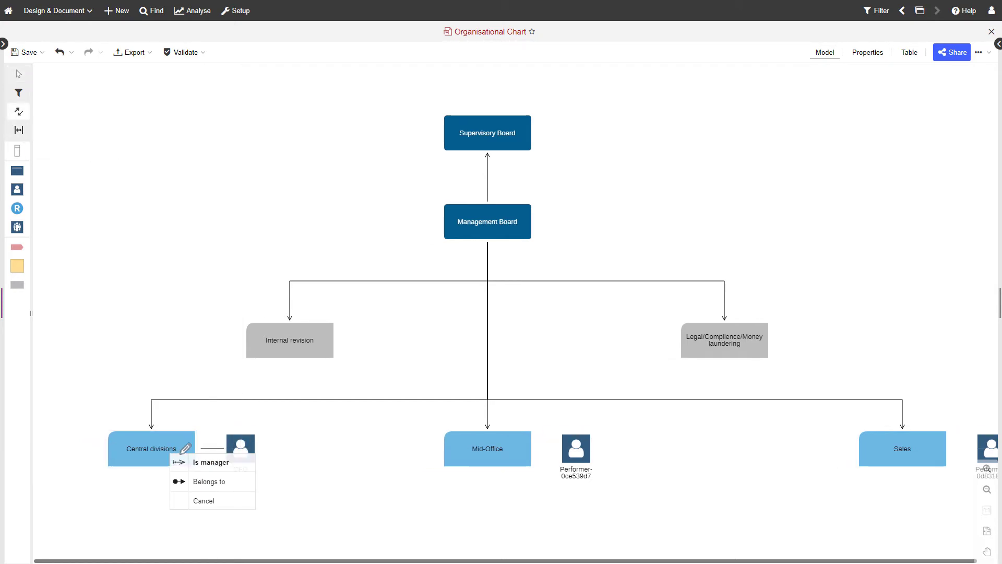
pyautogui.click(244, 470)
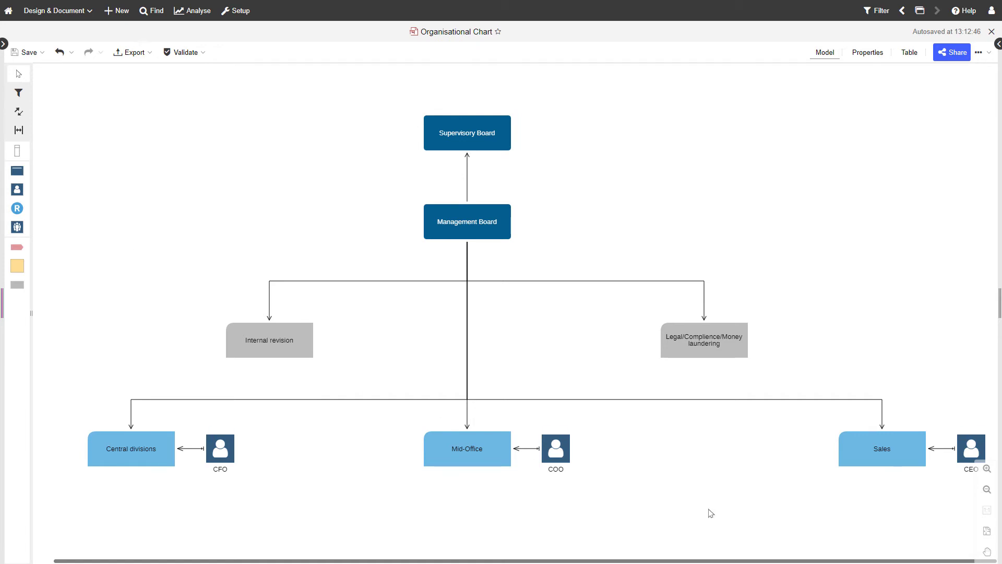
# - Place three new organisational units stacked in a column below Central divisions
pyautogui.click(981, 489)
pyautogui.click(981, 490)
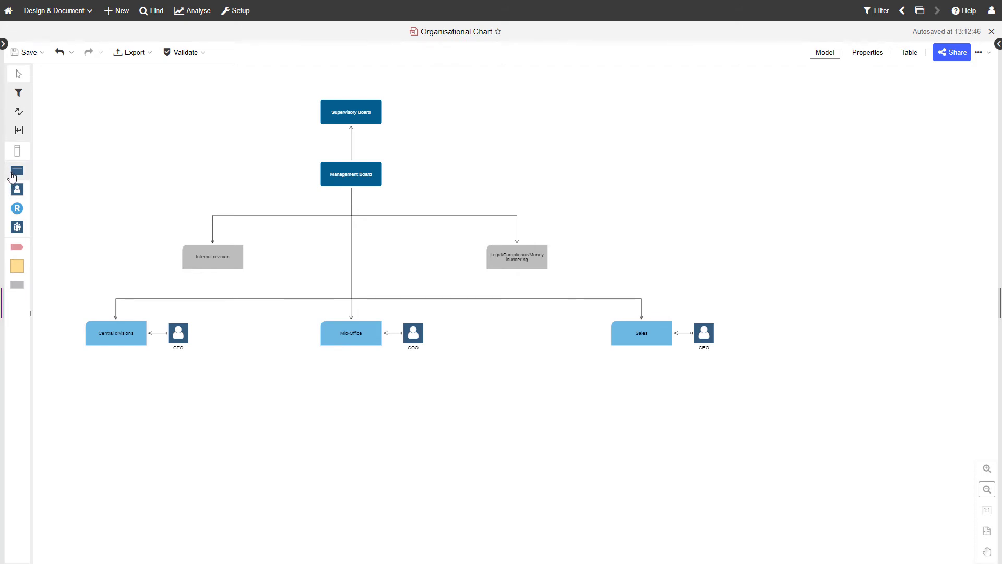
pyautogui.moveTo(18, 176); pyautogui.dragTo(116, 382)
pyautogui.click(117, 381)
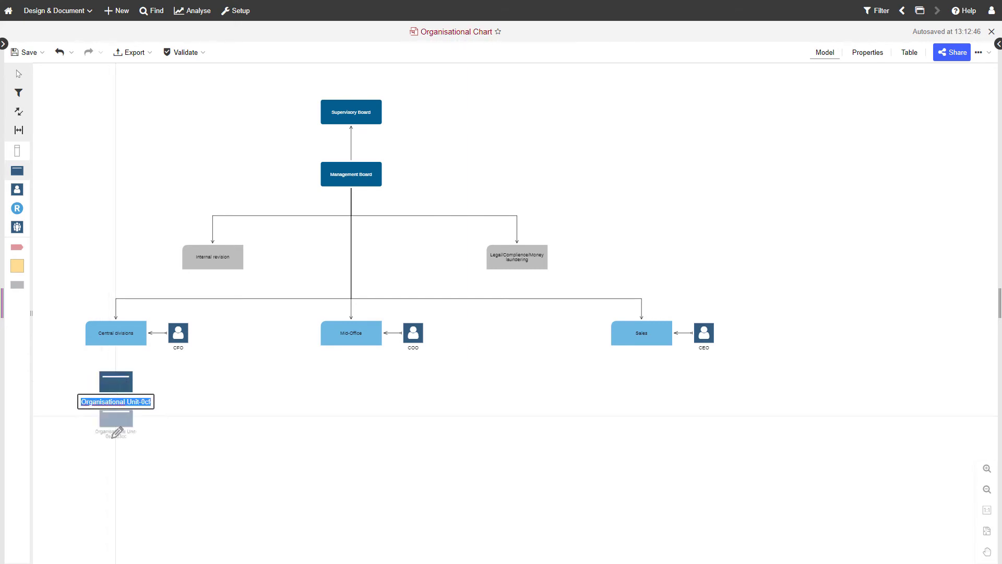
pyautogui.click(117, 443)
pyautogui.click(117, 509)
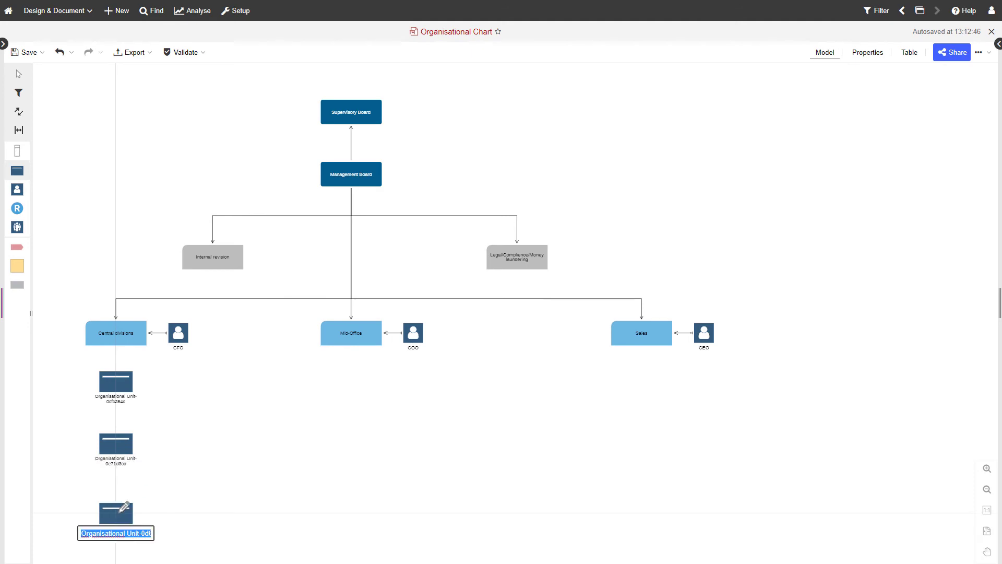
pyautogui.click(204, 463)
pyautogui.click(129, 391)
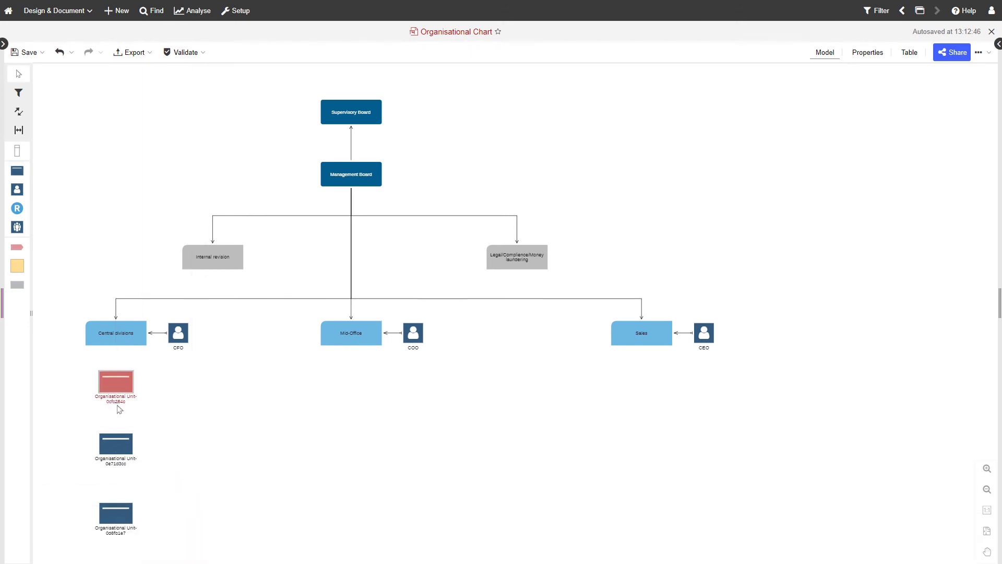
pyautogui.click(987, 469)
pyautogui.click(987, 469)
# - Rename the new units top to bottom: Product Management, Accounting/balance sheet/taxes, Report System
pyautogui.scroll(-3, 449, 493)
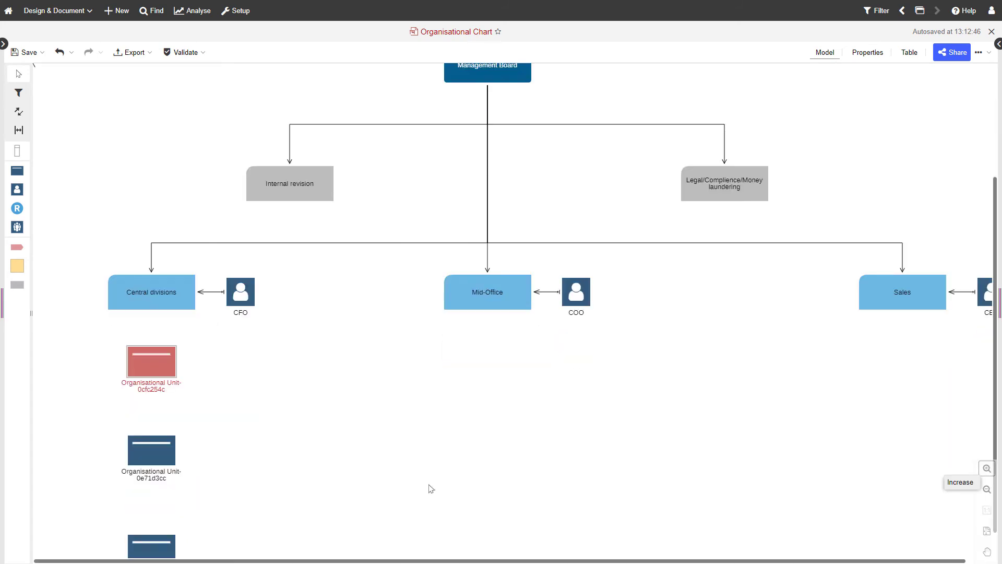
pyautogui.doubleClick(142, 383)
pyautogui.write('Product Management')
pyautogui.press('Return')
pyautogui.doubleClick(150, 479)
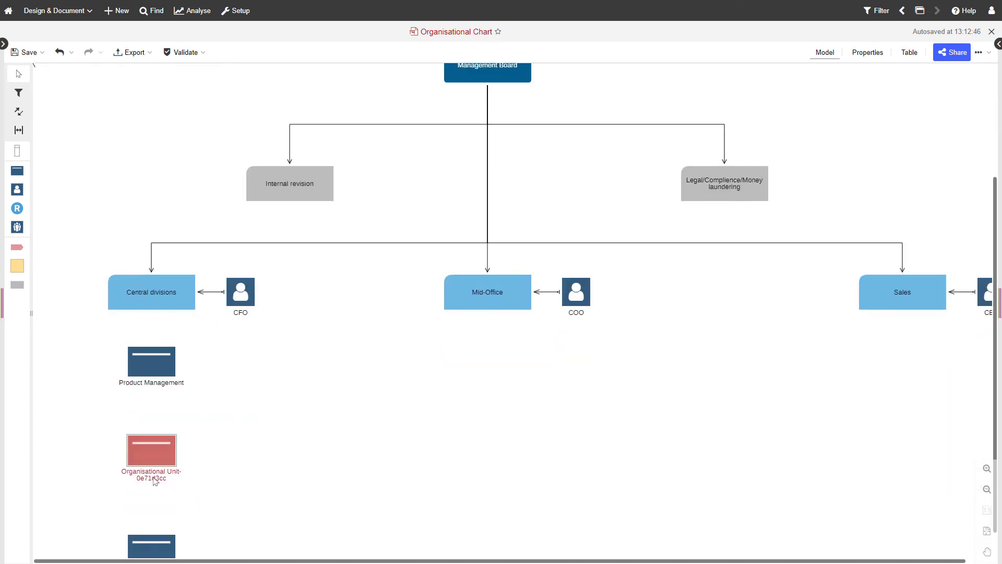
pyautogui.write('Accounting/balance')
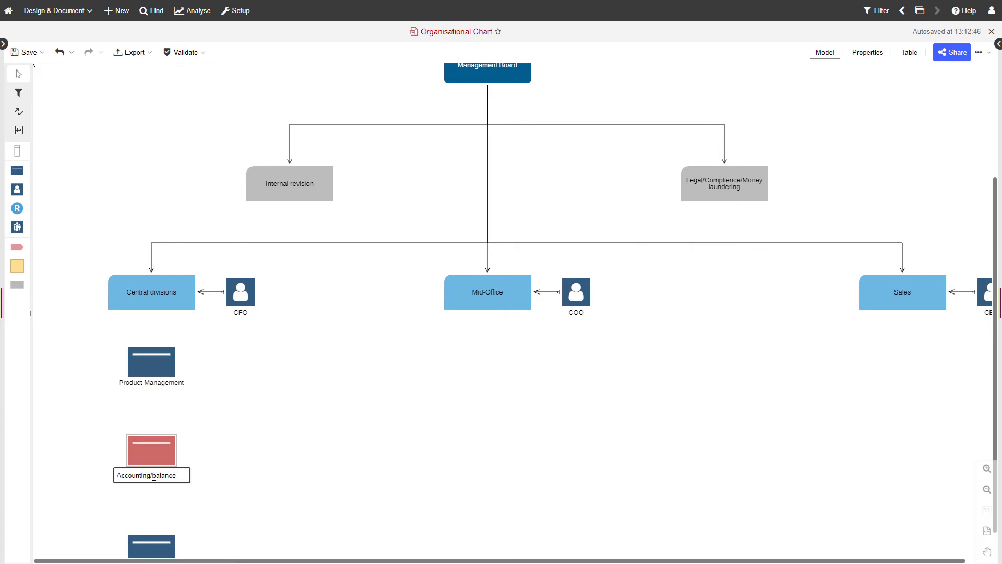
pyautogui.write(' sheet/taxes')
pyautogui.press('Return')
pyautogui.click(157, 548)
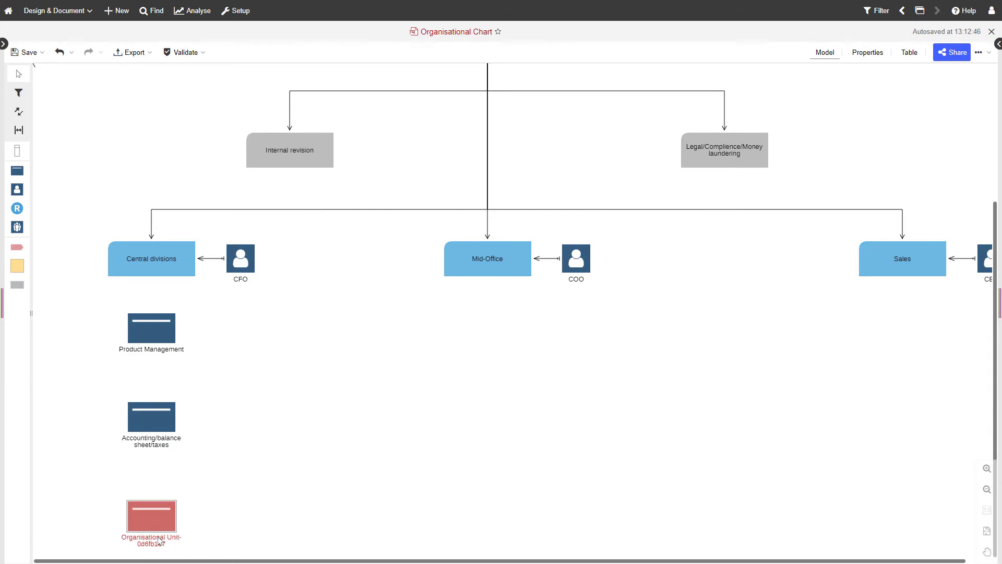
pyautogui.doubleClick(157, 543)
pyautogui.write('Report Sy')
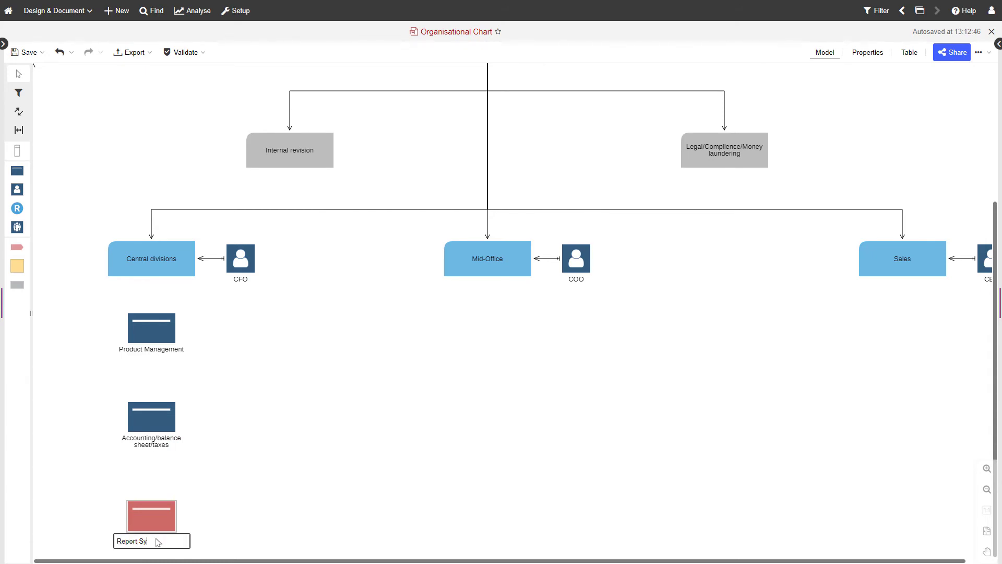
pyautogui.write('stem')
pyautogui.press('Return')
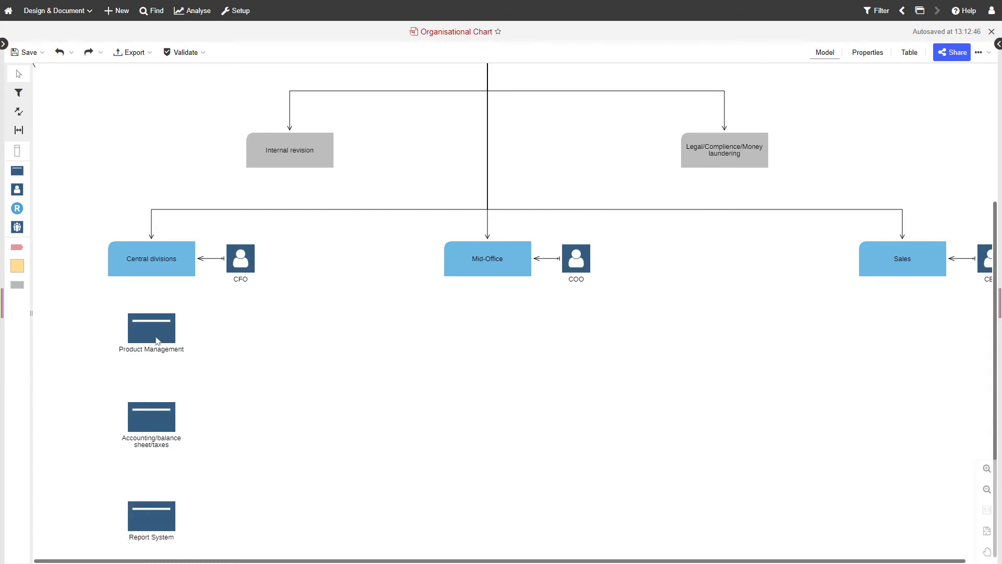
# - Set Product Management's unit type to Department, then select the Accounting unit
pyautogui.doubleClick(156, 340)
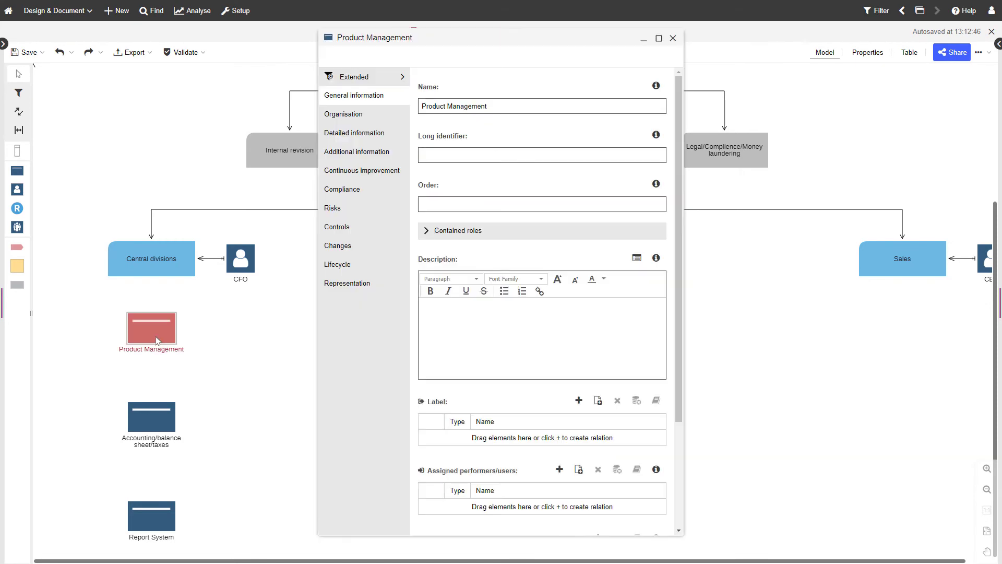
pyautogui.click(354, 136)
pyautogui.click(506, 87)
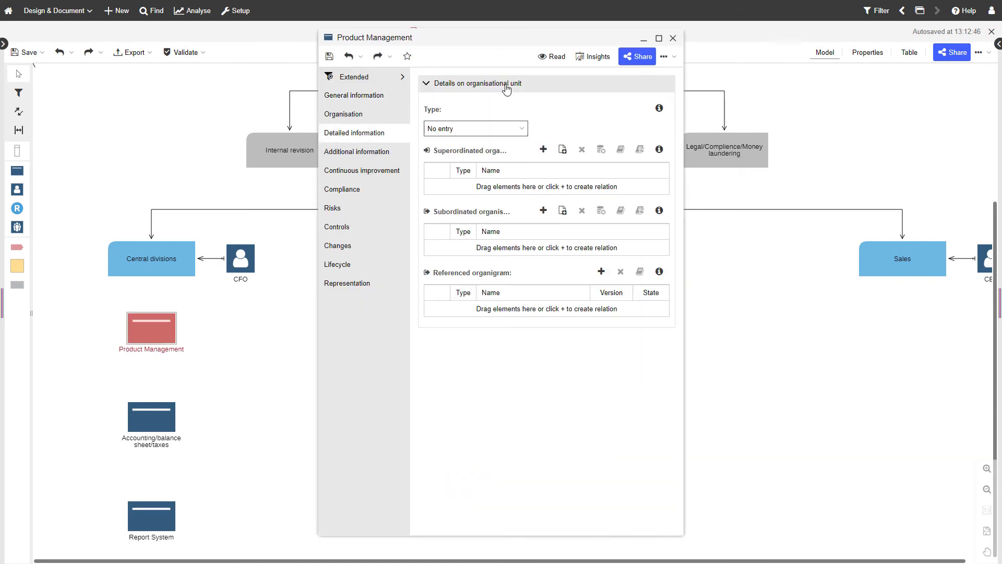
pyautogui.click(495, 134)
pyautogui.click(492, 187)
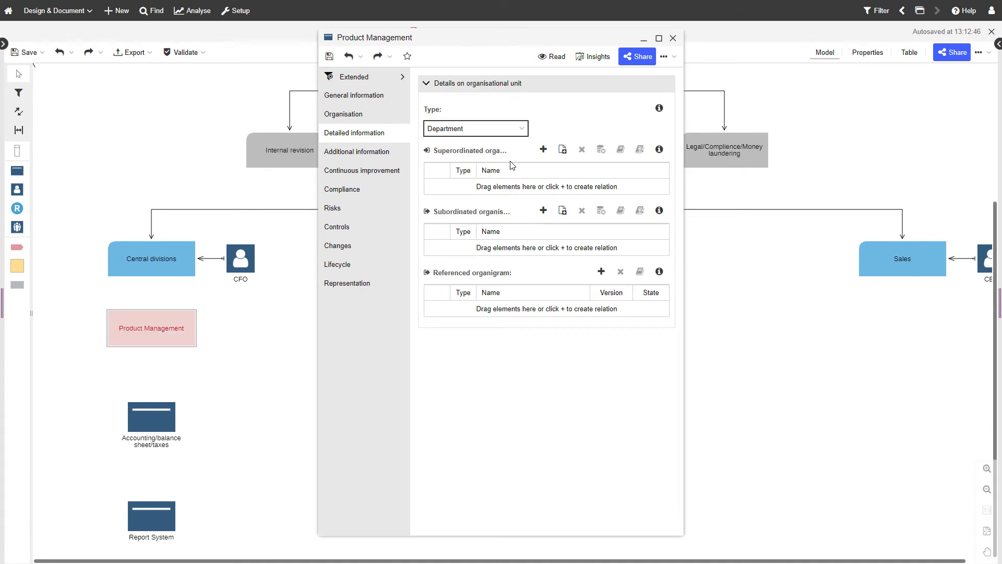
pyautogui.click(673, 38)
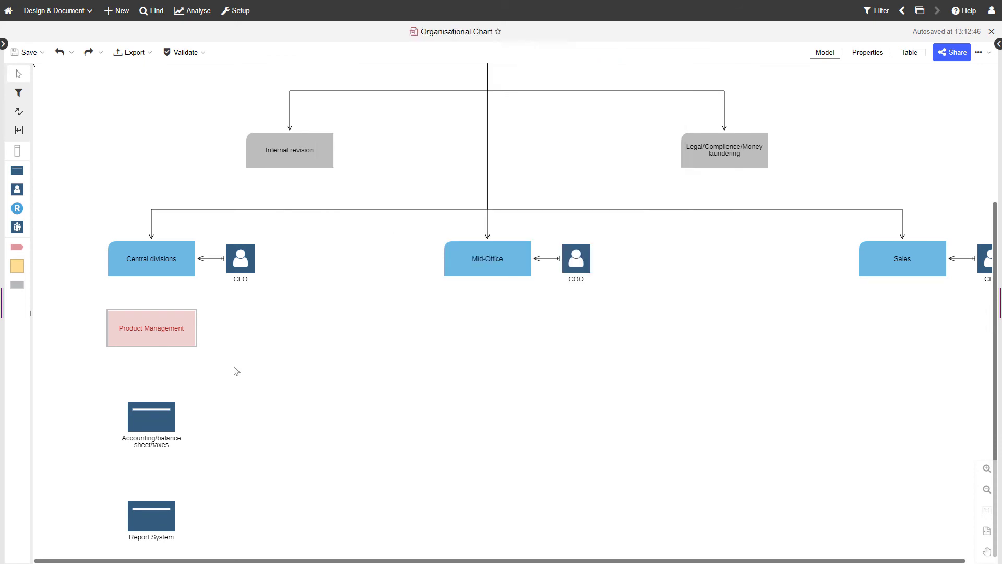
pyautogui.click(154, 419)
pyautogui.press('Escape')
# - Scroll up and open the More (…) menu of extra chart actions
pyautogui.scroll(1, 347, 416)
pyautogui.scroll(2, 347, 415)
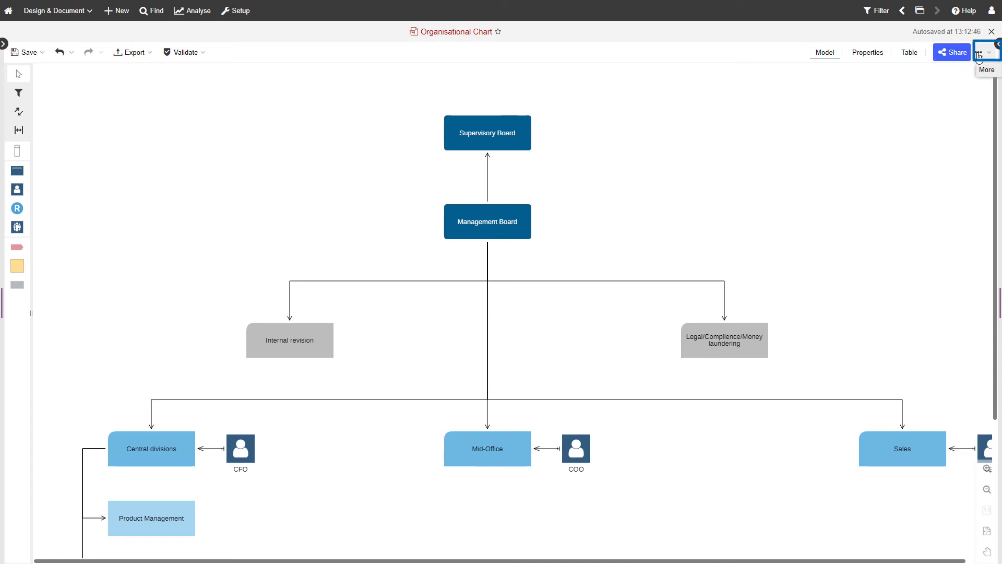
pyautogui.click(979, 55)
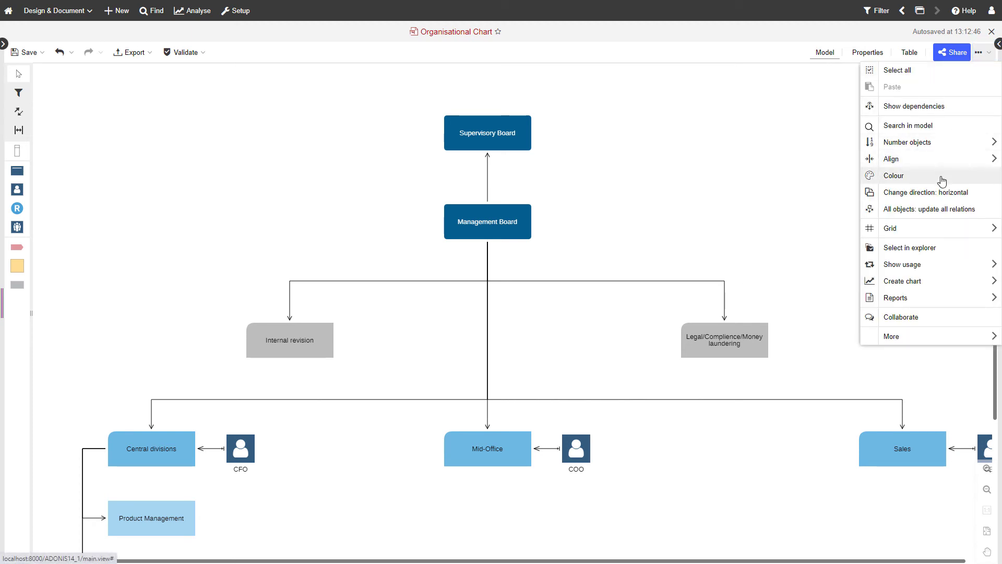
# - Enable colouring in the Colour panel and colour the units by their Type attribute
pyautogui.click(943, 180)
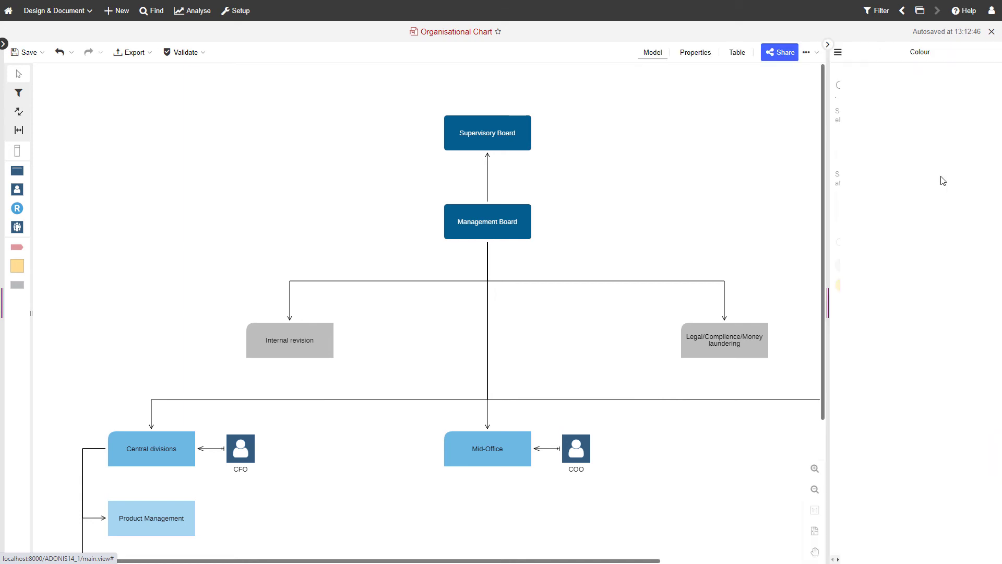
pyautogui.click(845, 82)
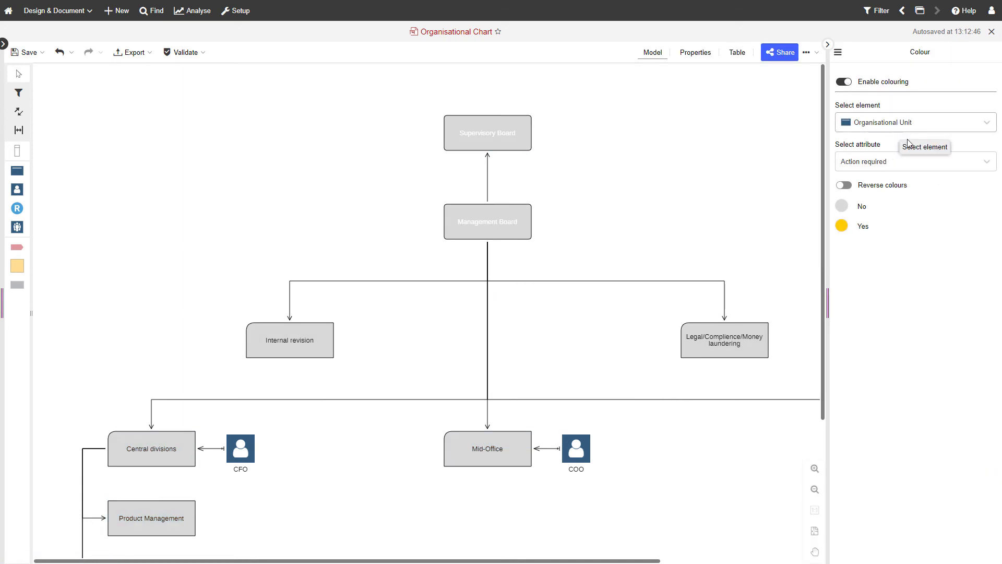
pyautogui.click(924, 162)
pyautogui.moveTo(993, 201); pyautogui.dragTo(993, 285)
pyautogui.click(929, 295)
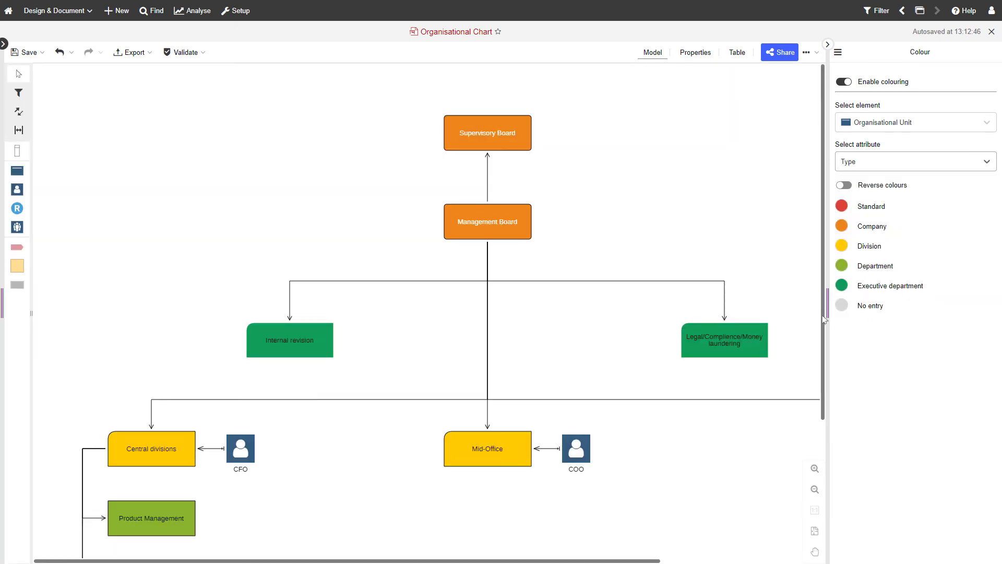
pyautogui.scroll(-5, 788, 486)
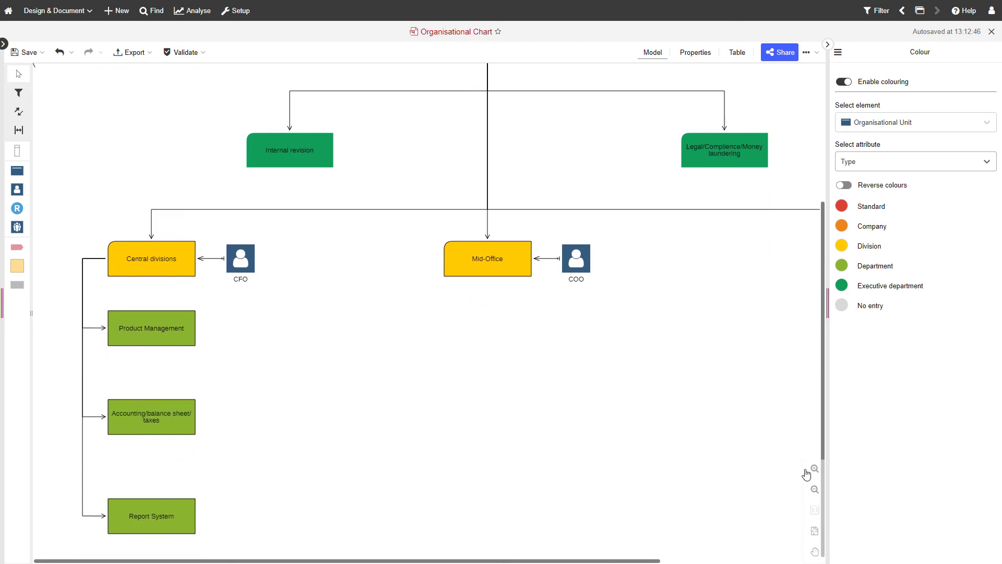
pyautogui.hscroll(3, 608, 562)
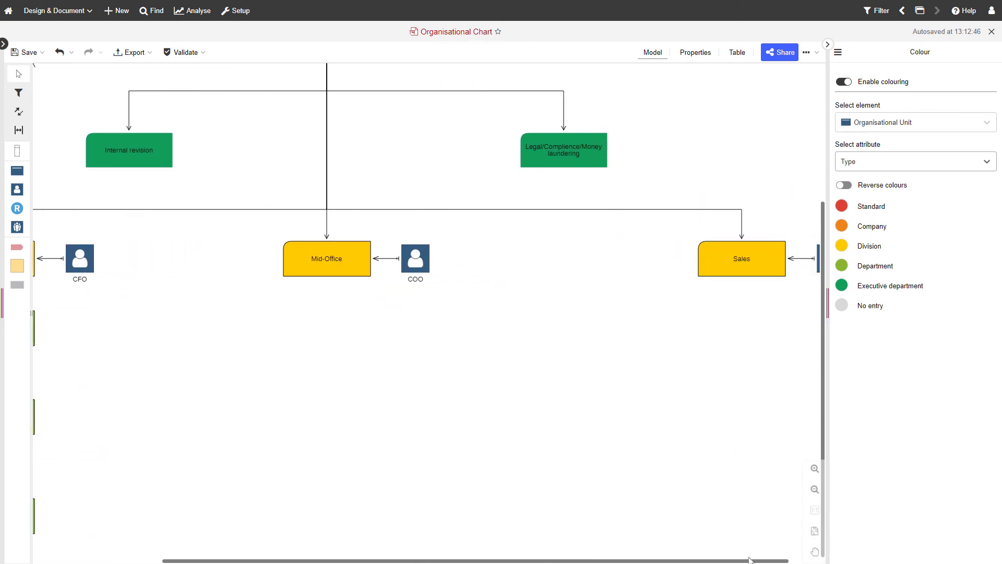
pyautogui.hscroll(-3, 652, 470)
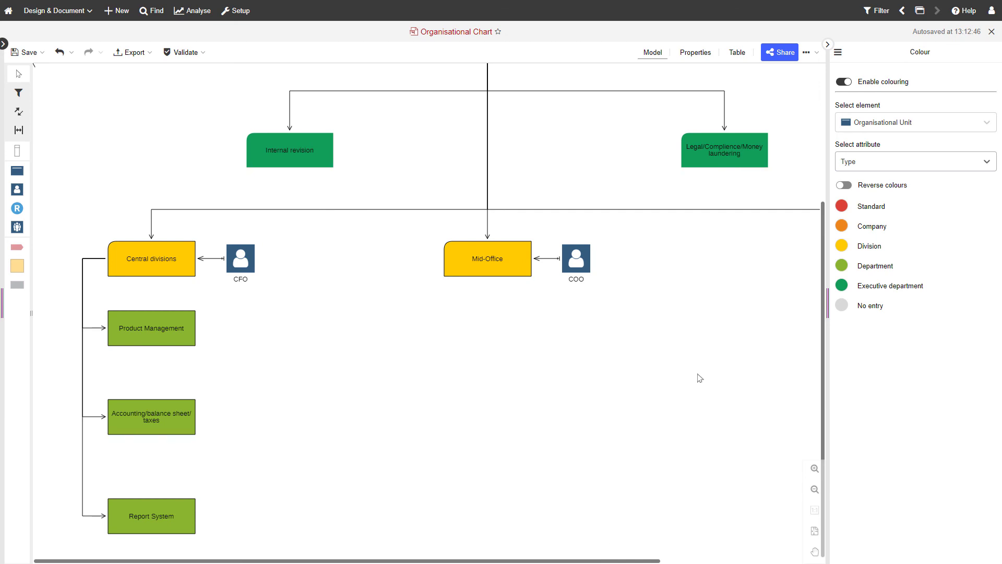
pyautogui.scroll(5, 697, 379)
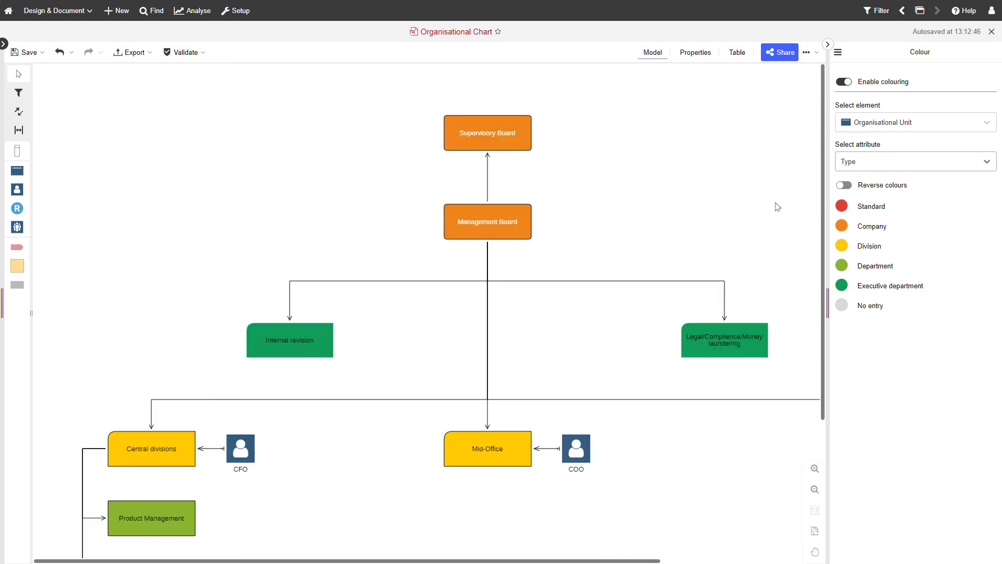
# - Change the Company legend colour from orange to mauve
pyautogui.click(842, 226)
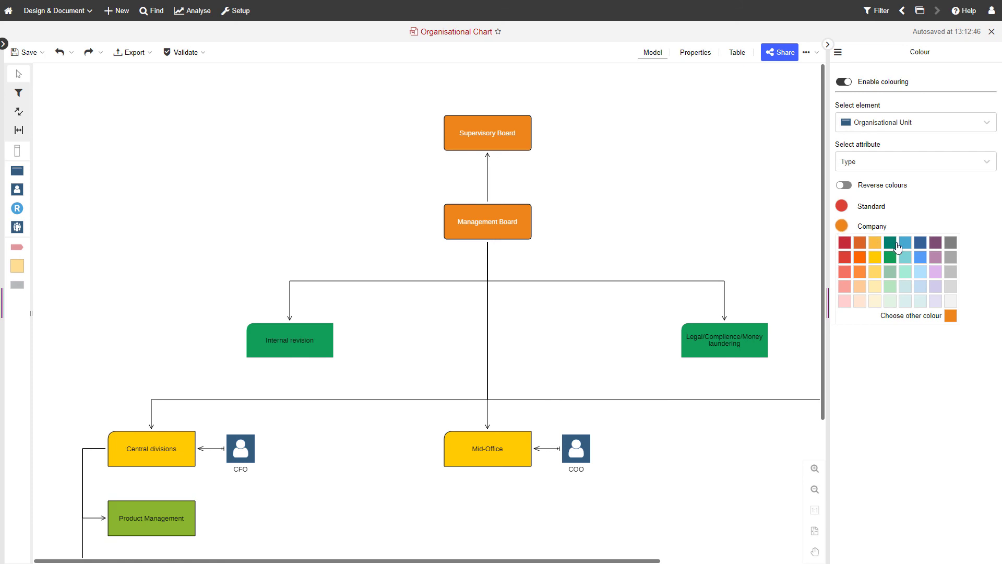
pyautogui.click(934, 258)
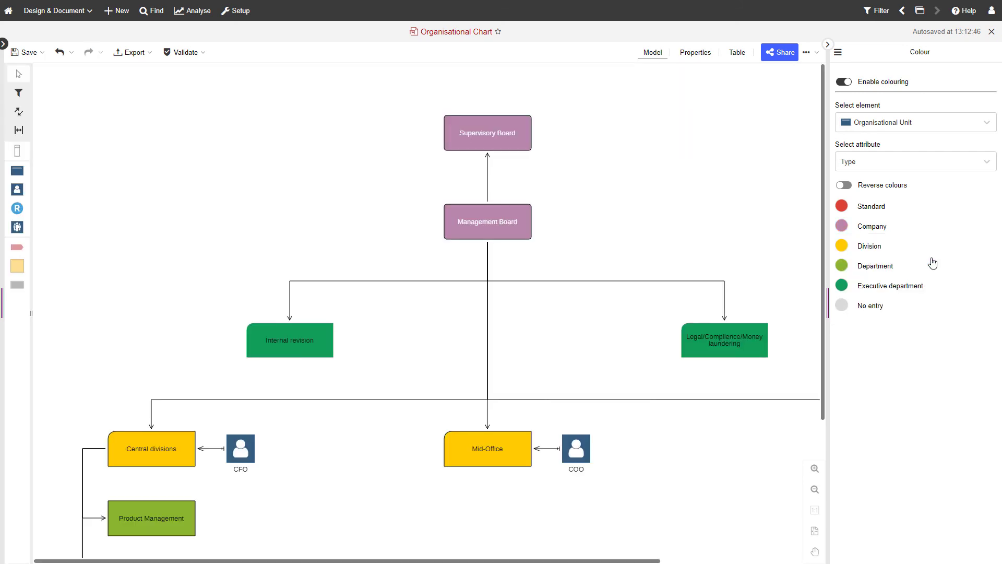